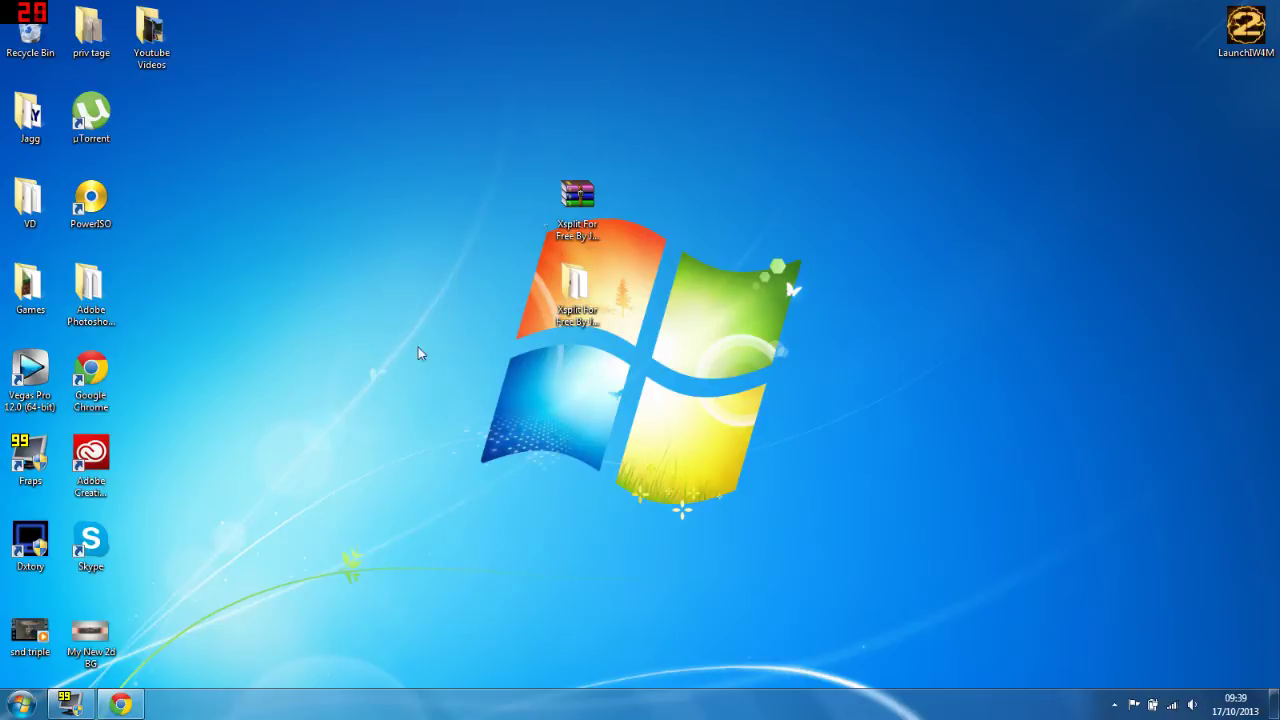
Step: Review the three files in the Xsplit For Free By JagoPeters folder, close it, and restore the FRAPS window
double_click(600, 285)
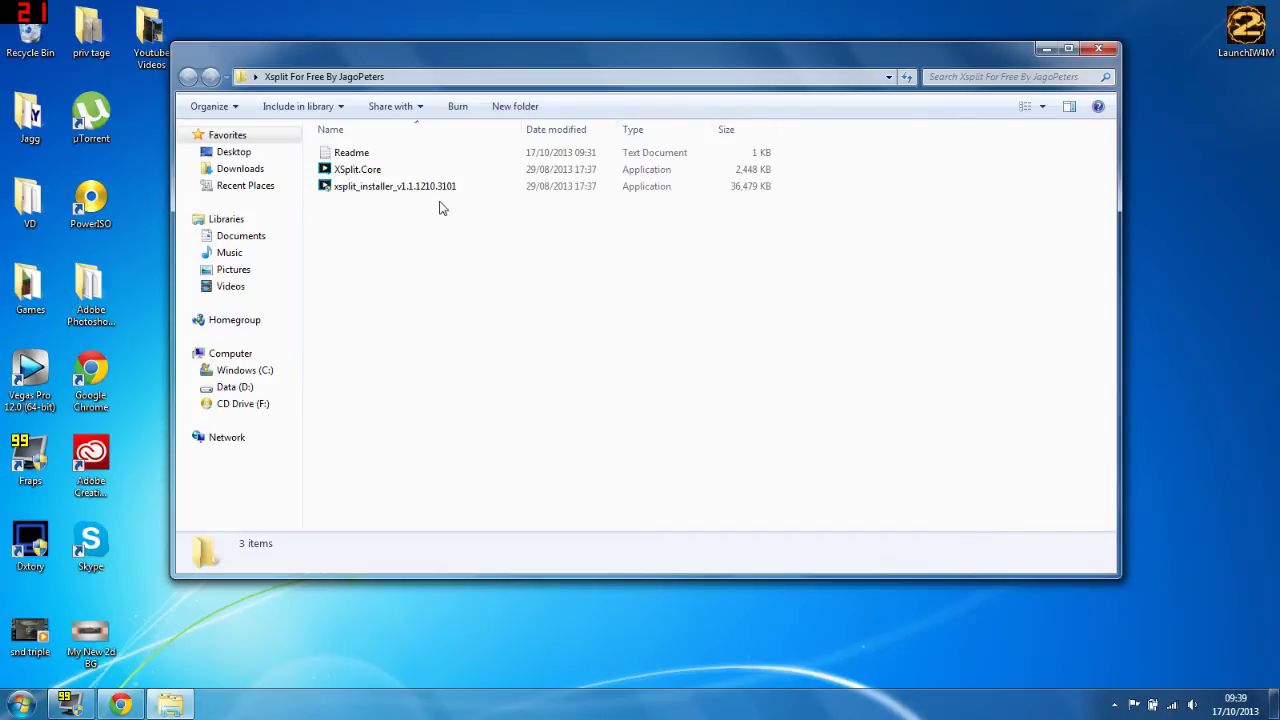
click(1098, 49)
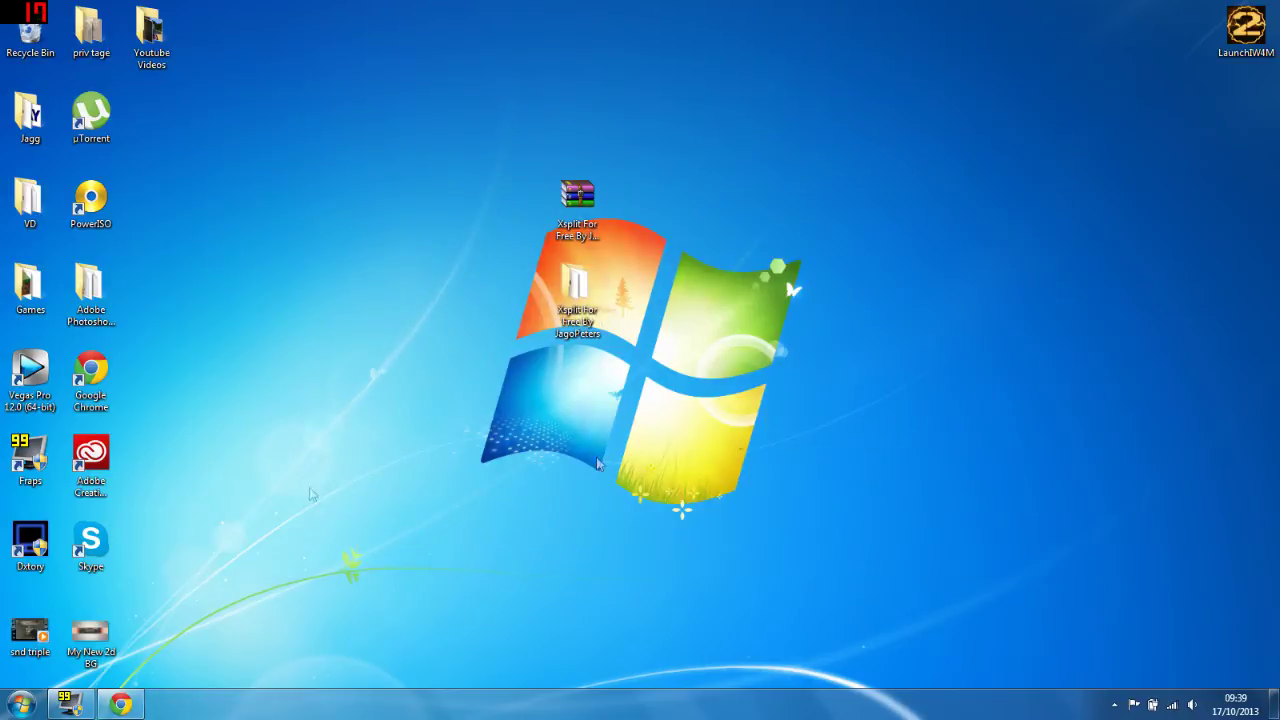
click(68, 704)
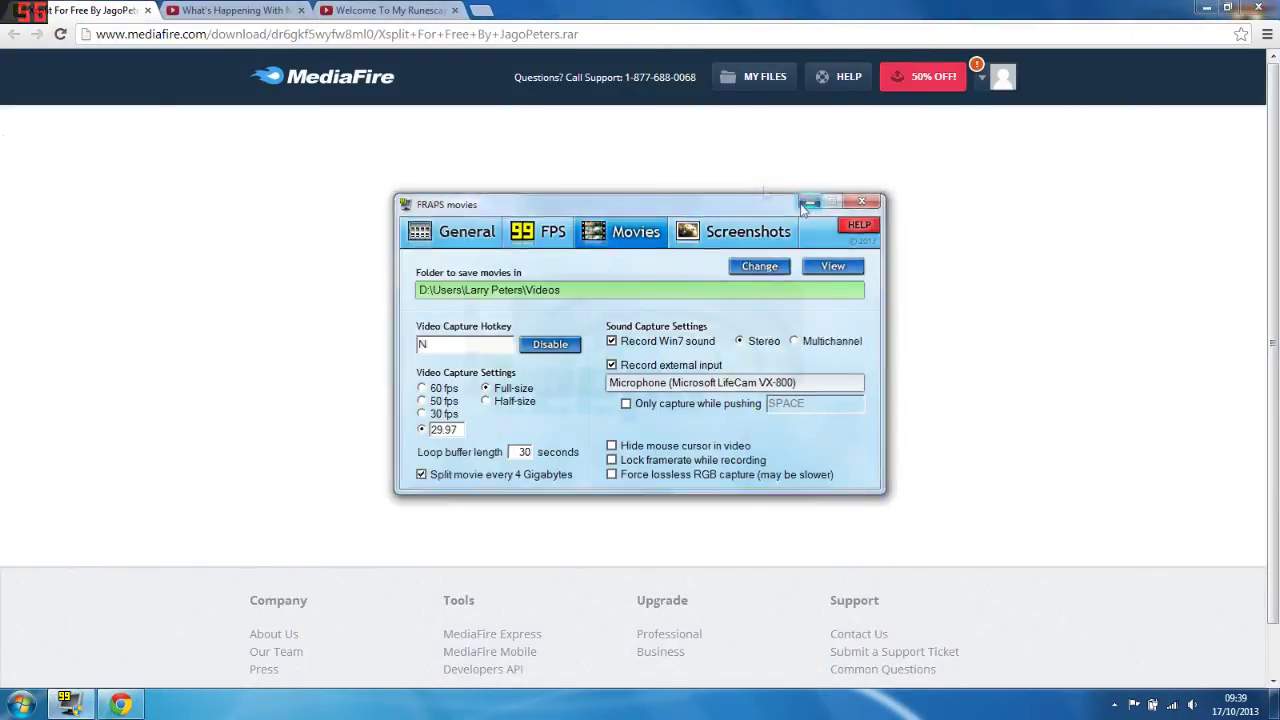
Step: Load the short MediaFire link for Xsplit For Free By JagoPeters.rar in Chrome
click(560, 10)
click(250, 34)
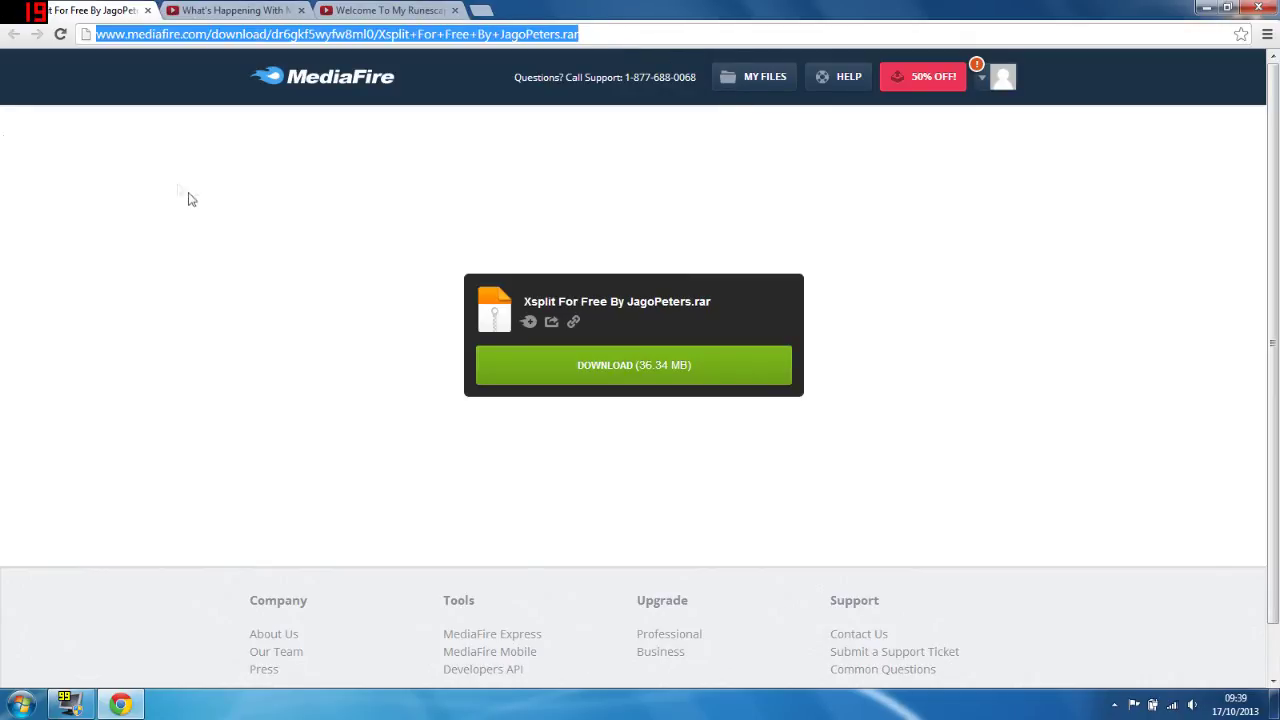
click(190, 198)
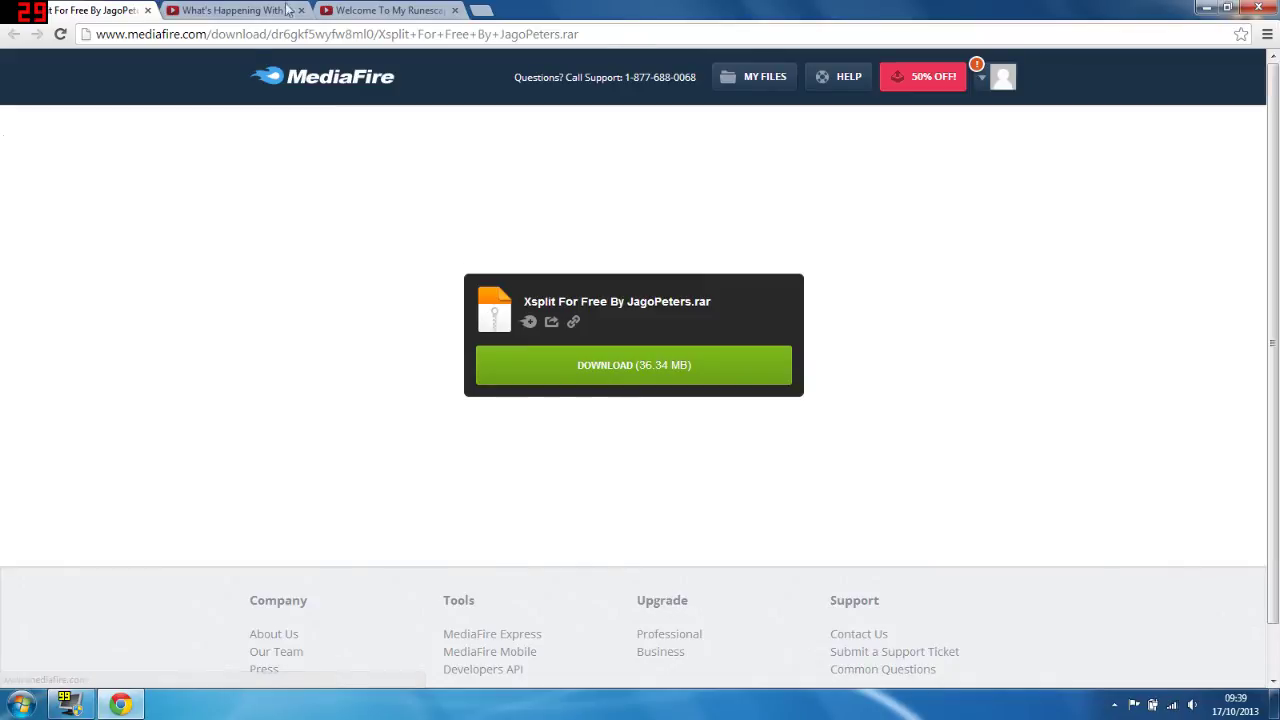
click(308, 34)
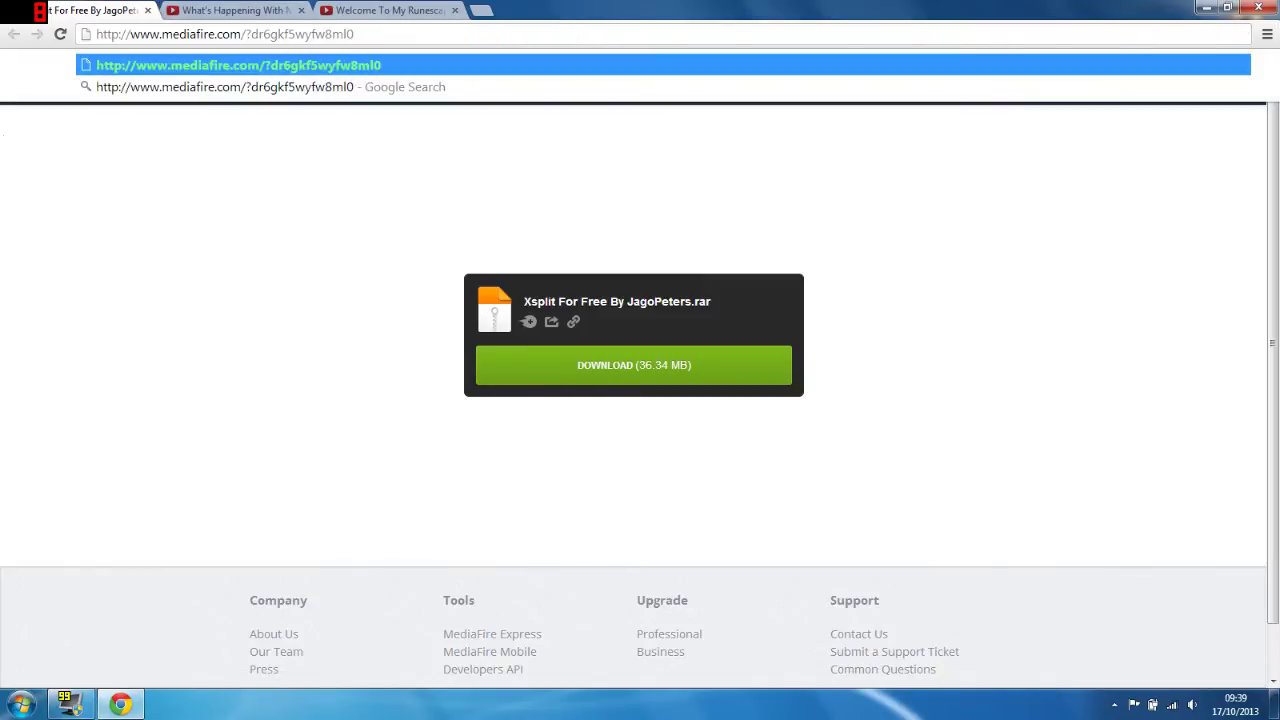
key(Return)
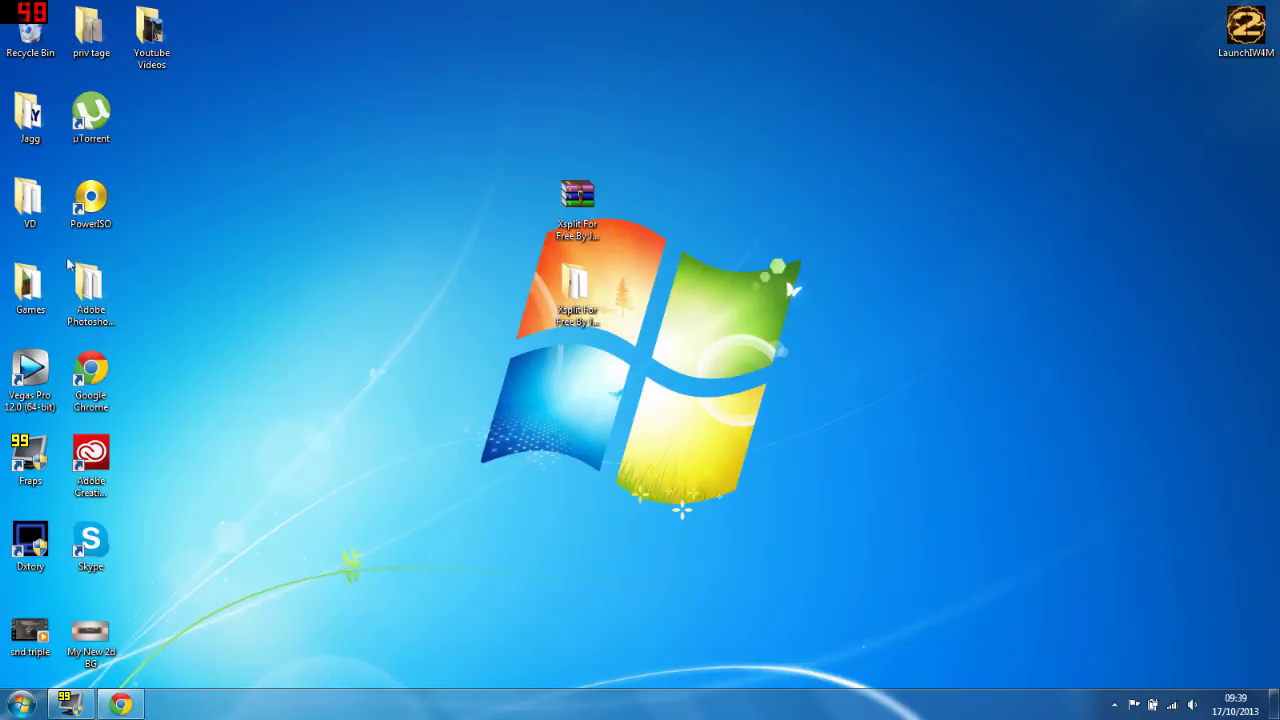
double_click(578, 198)
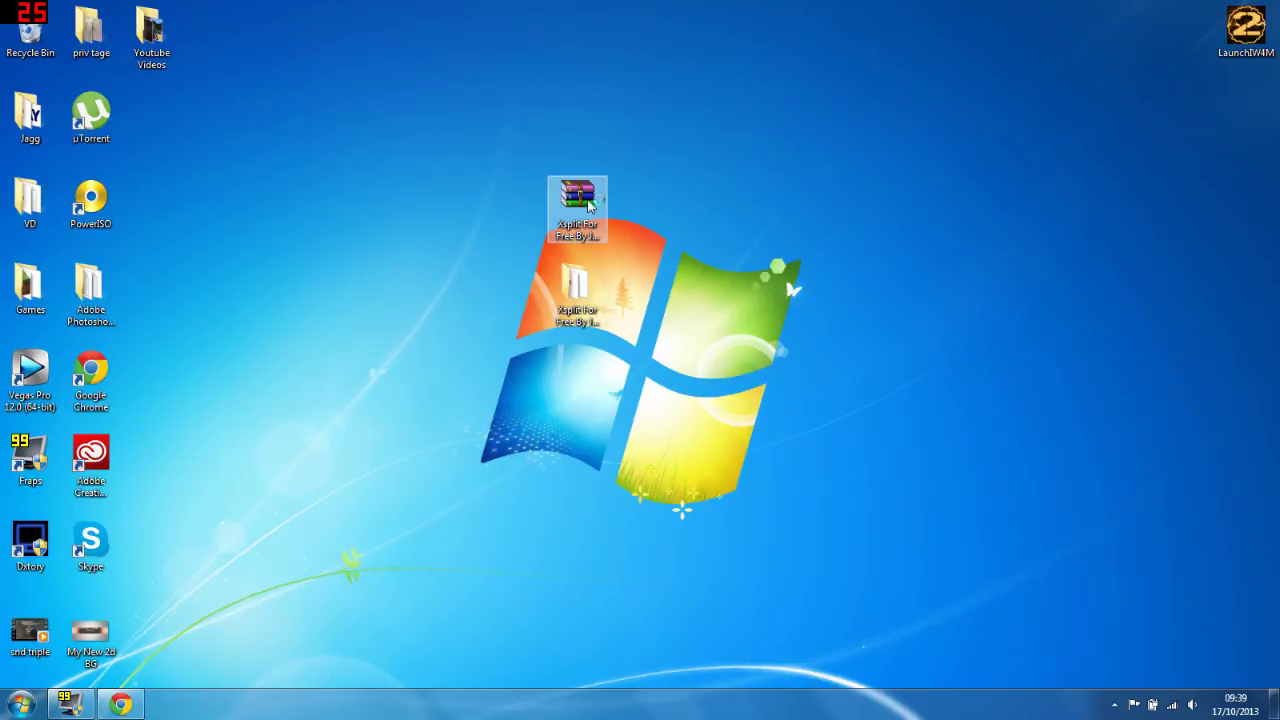
double_click(160, 299)
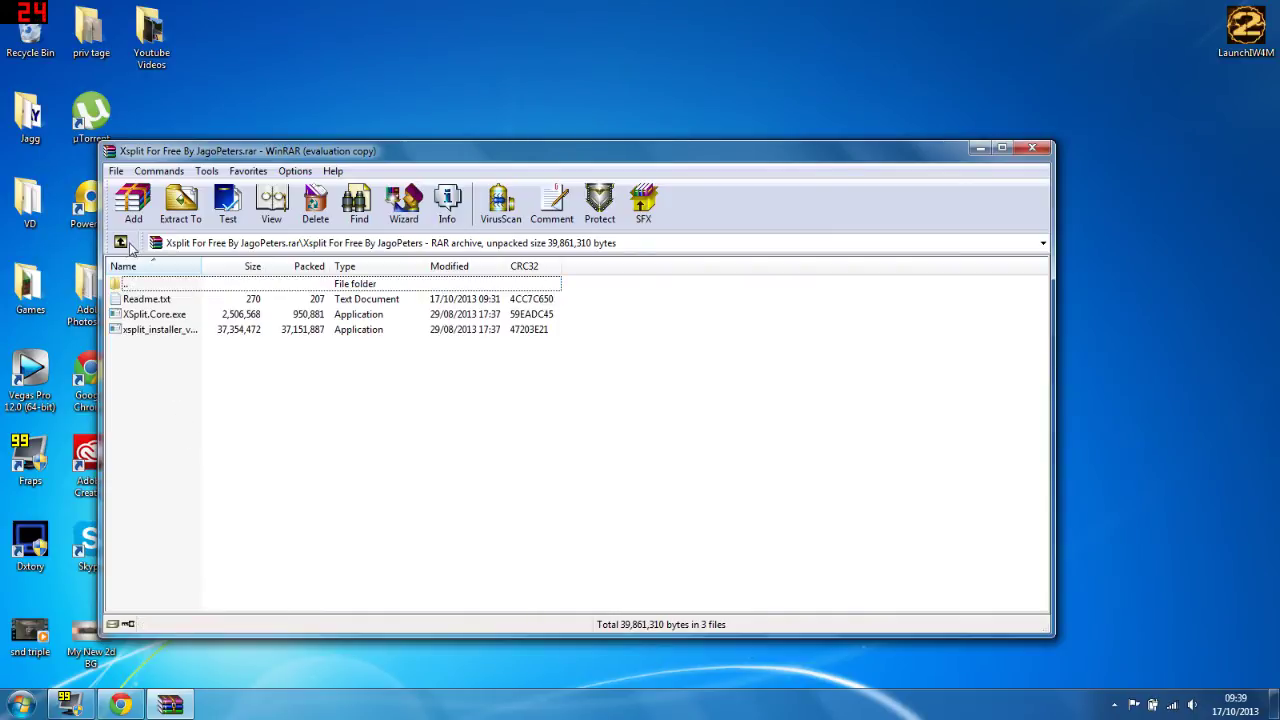
click(121, 243)
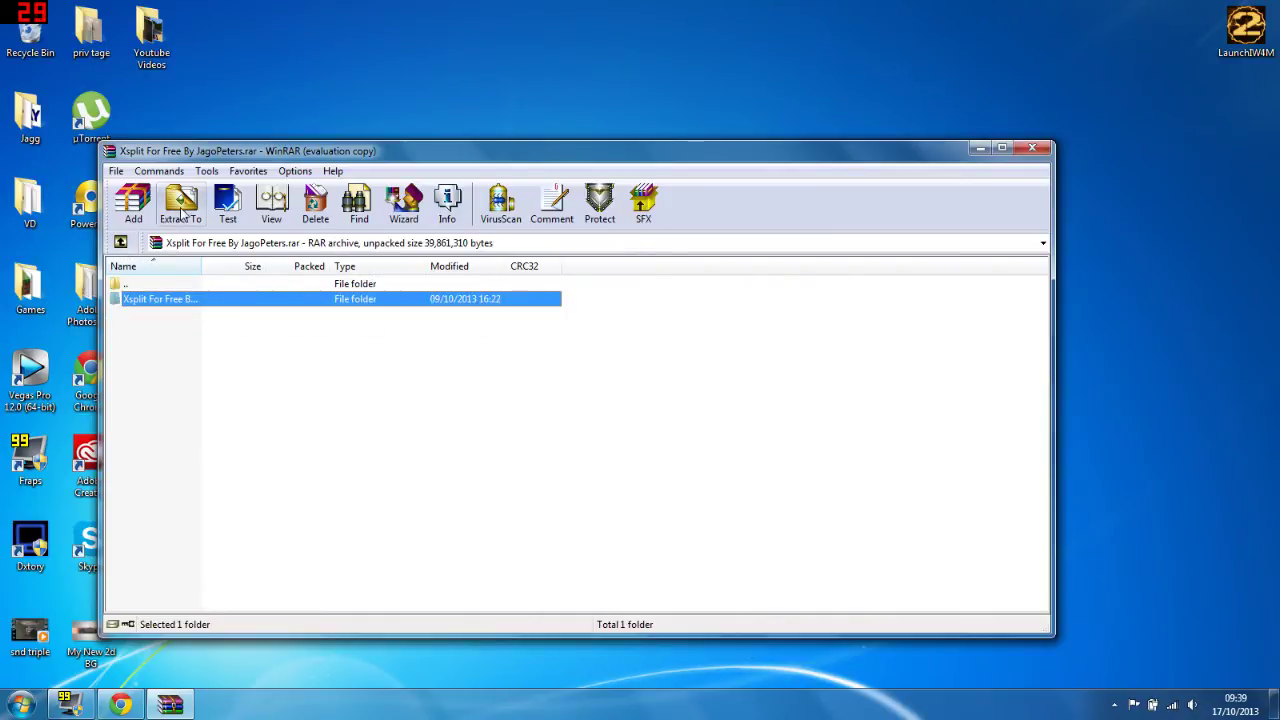
click(1032, 147)
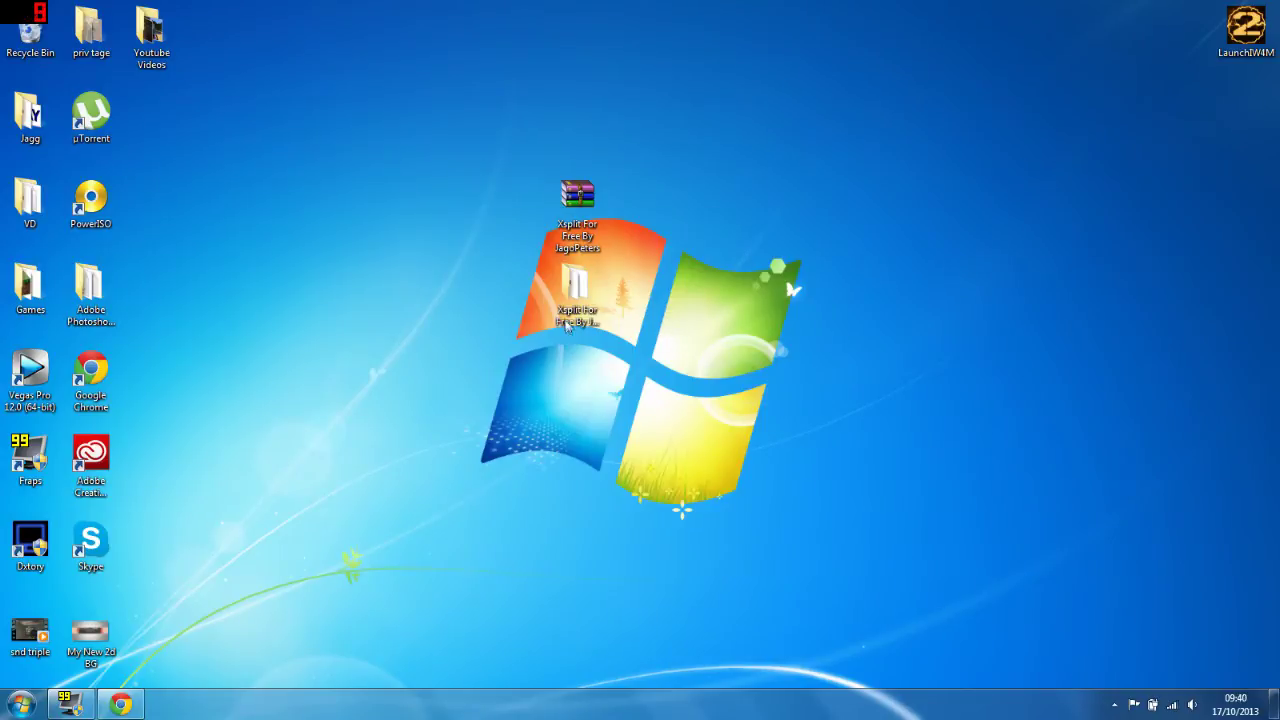
Step: Read the Readme installation notes in Notepad, then select the xsplit_installer and XSplit.Core files
double_click(577, 288)
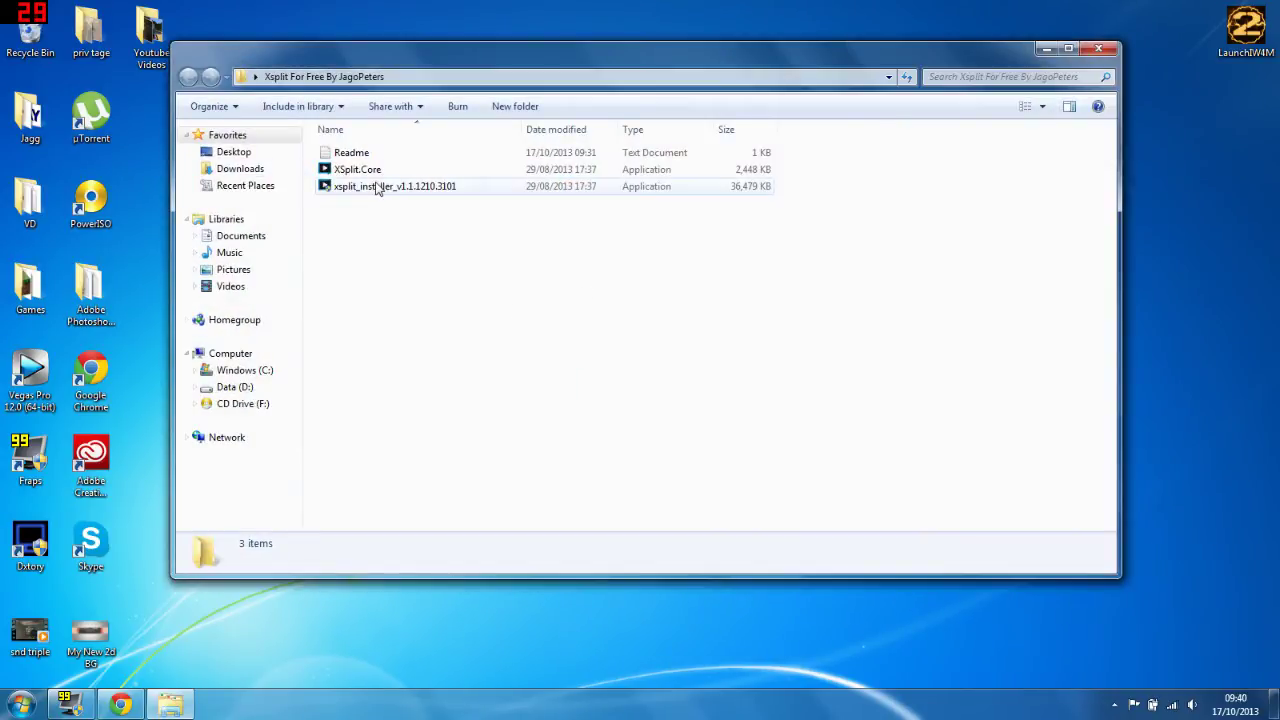
double_click(398, 154)
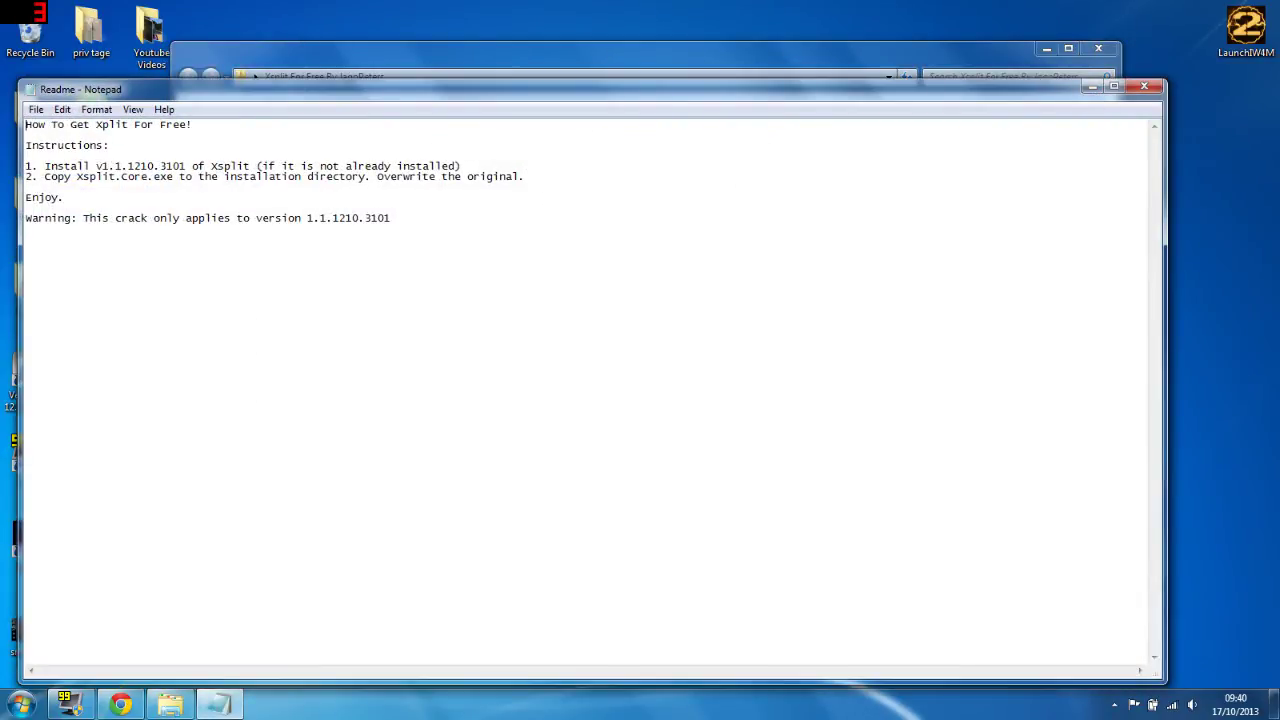
click(1144, 85)
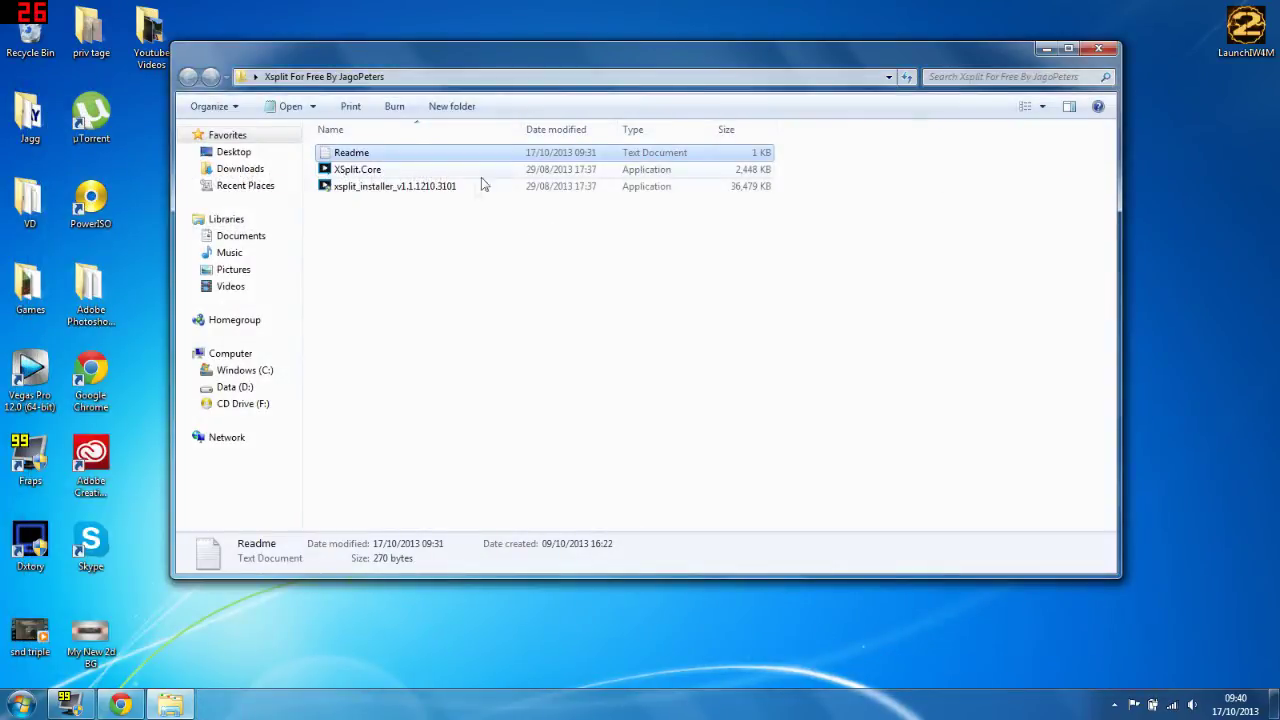
click(420, 187)
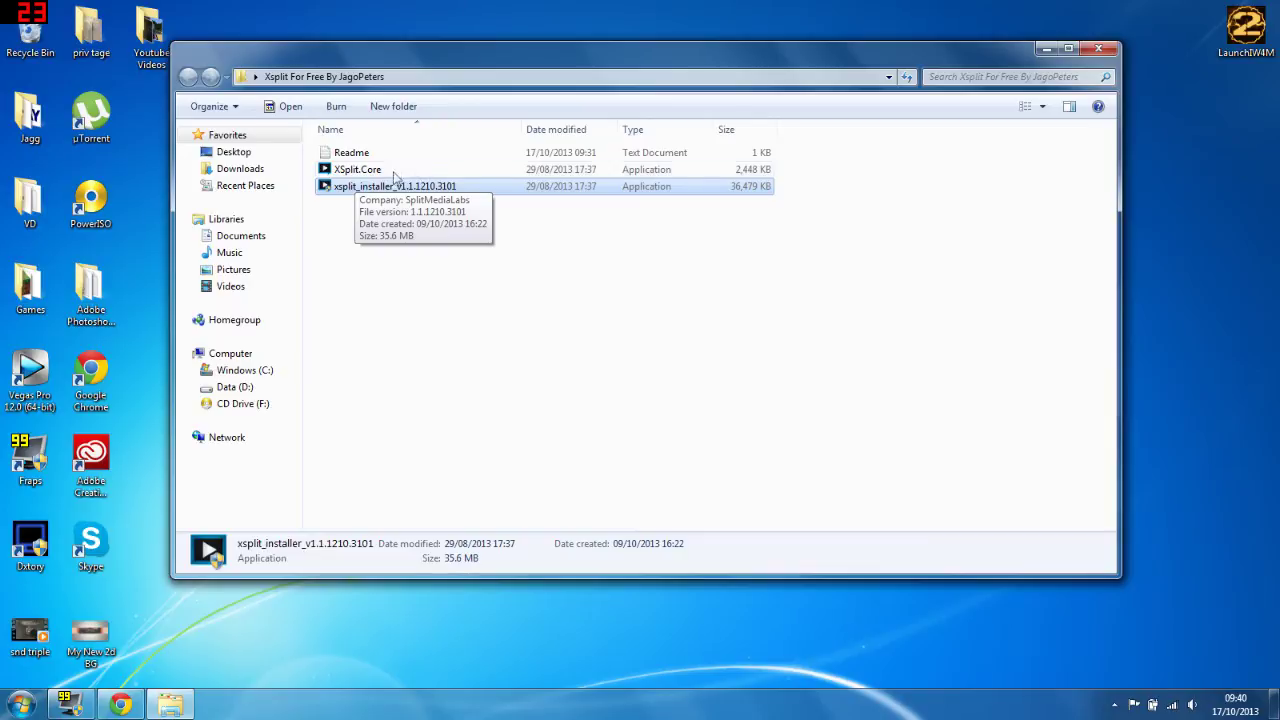
click(378, 170)
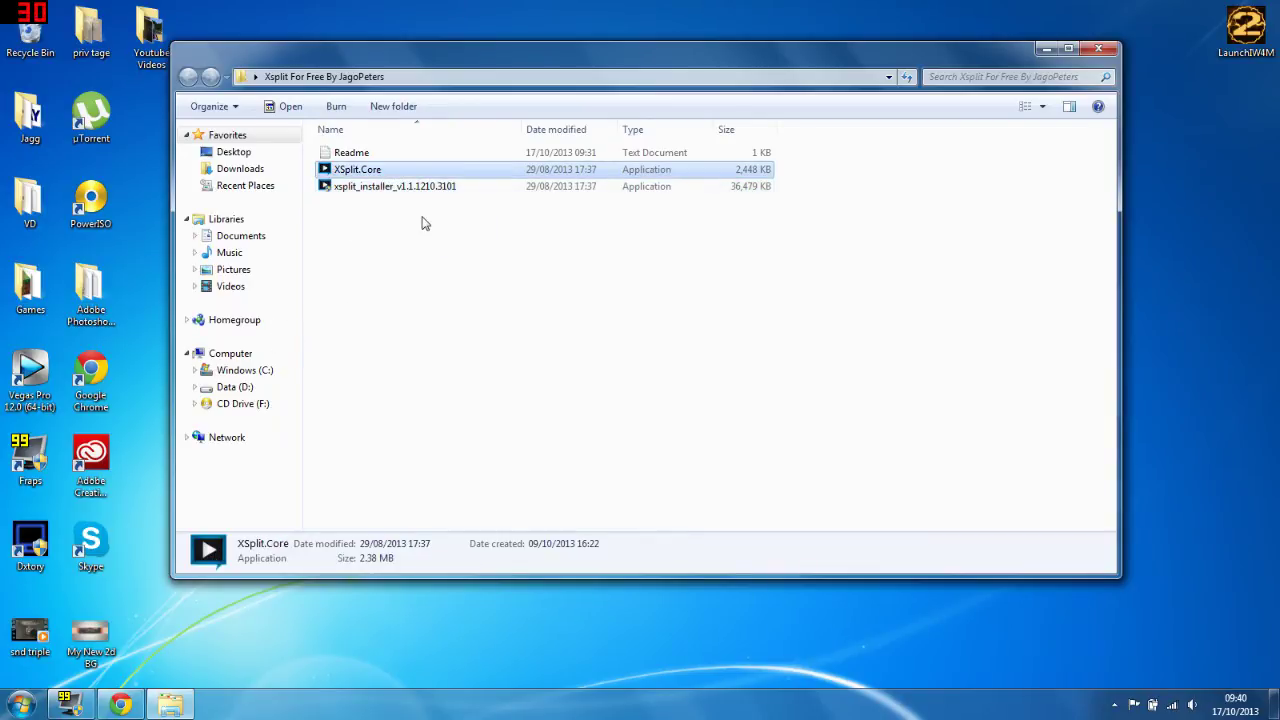
double_click(398, 188)
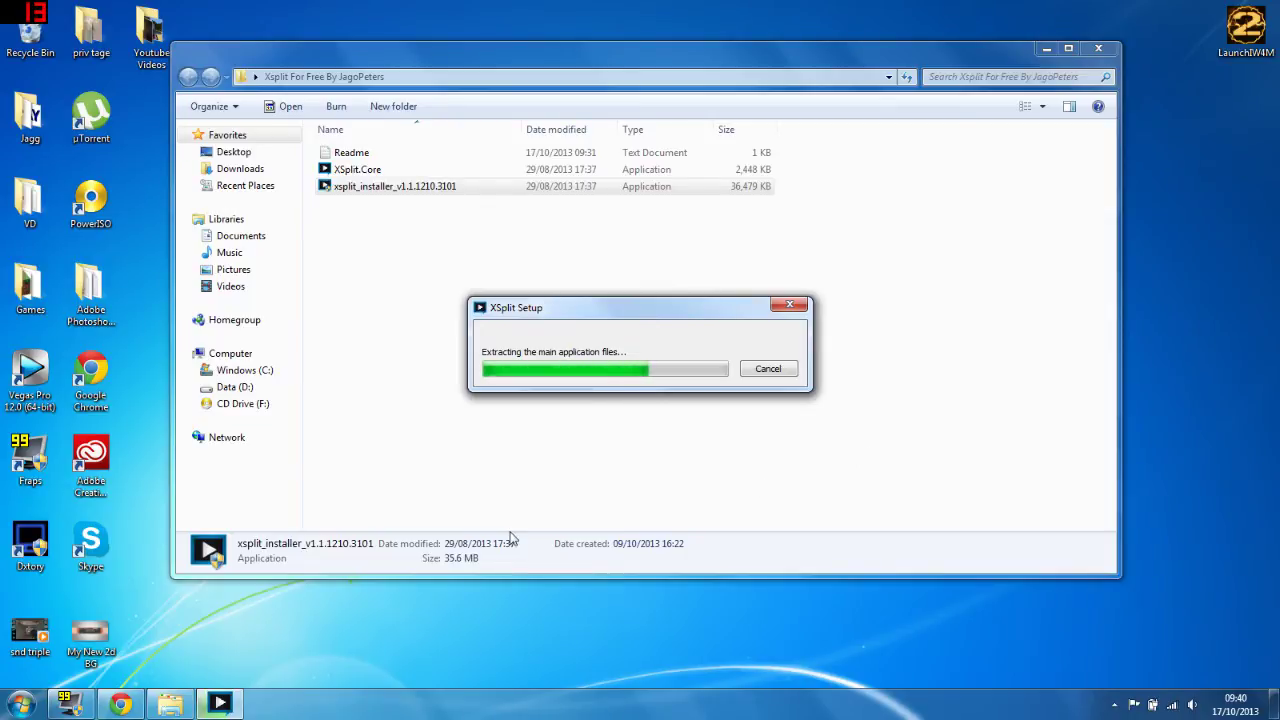
key(super)
click(329, 357)
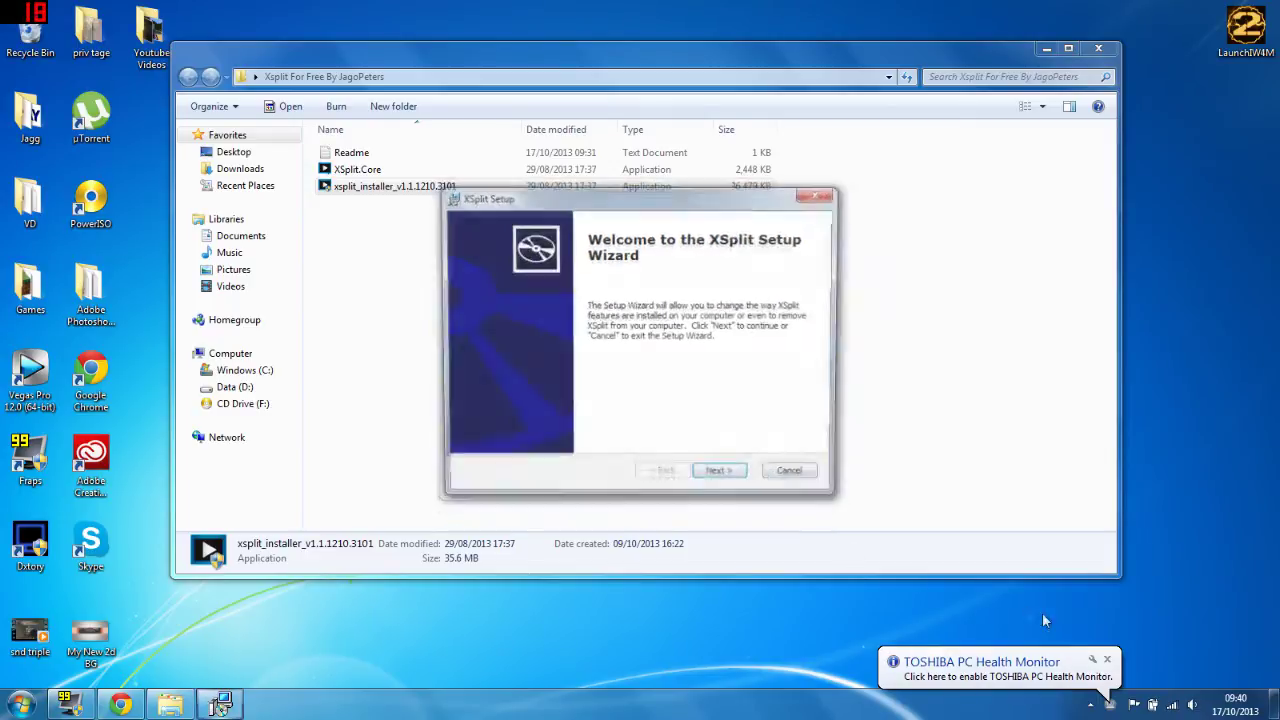
click(722, 477)
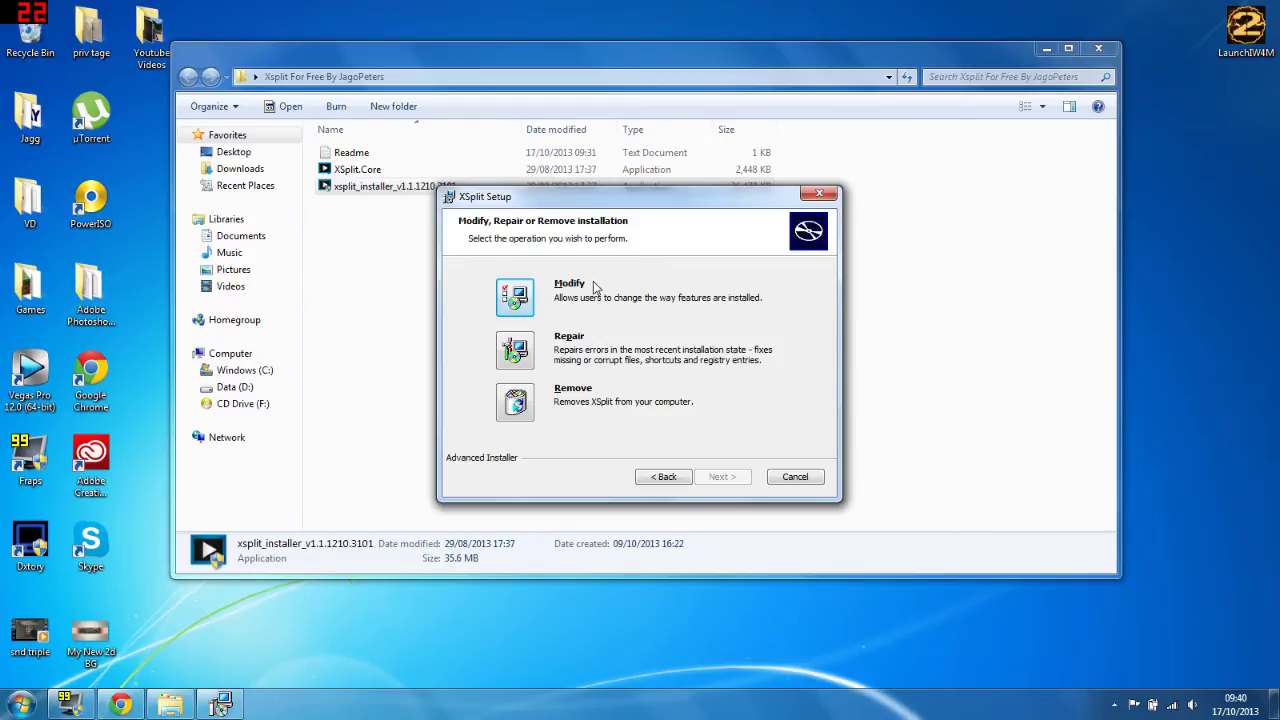
click(796, 477)
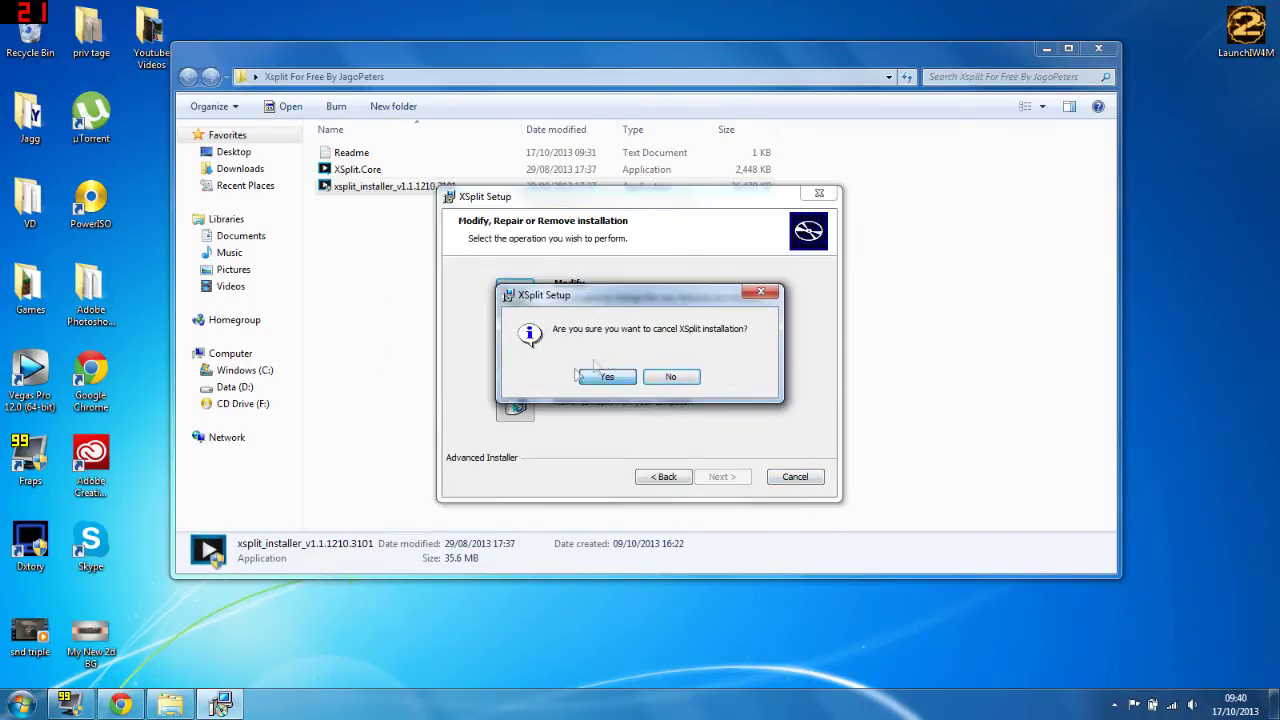
click(607, 378)
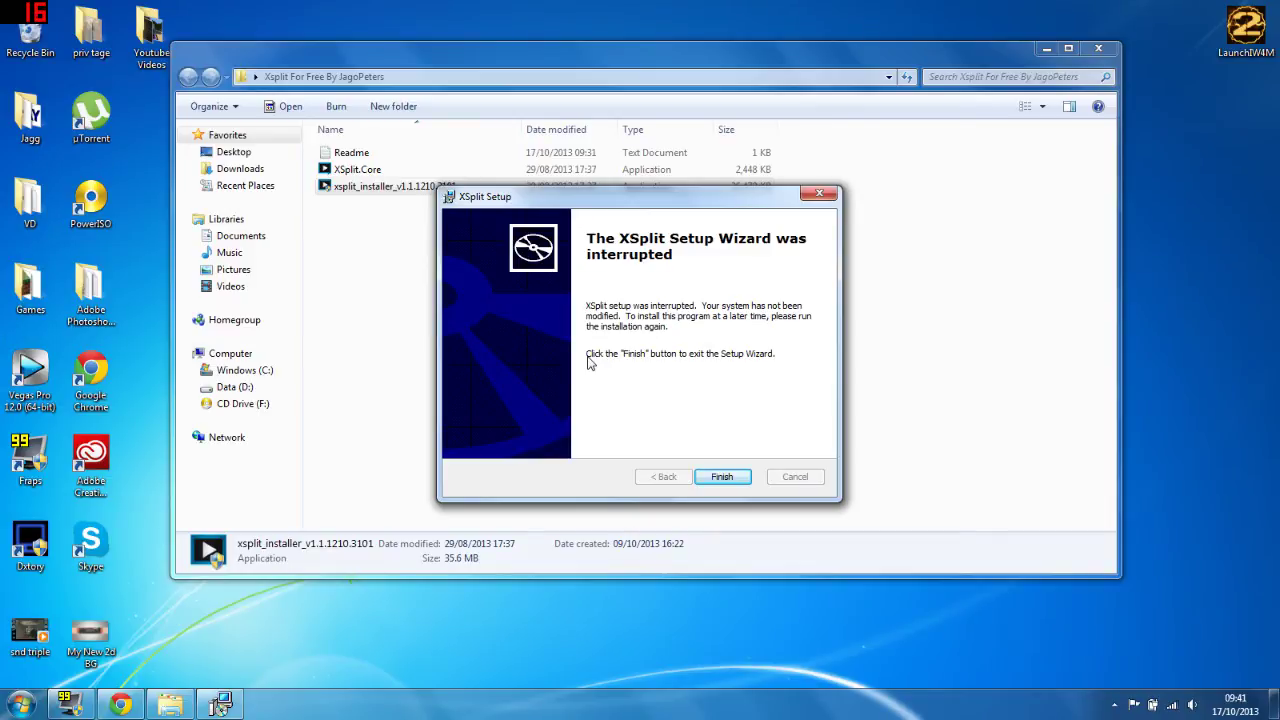
click(736, 477)
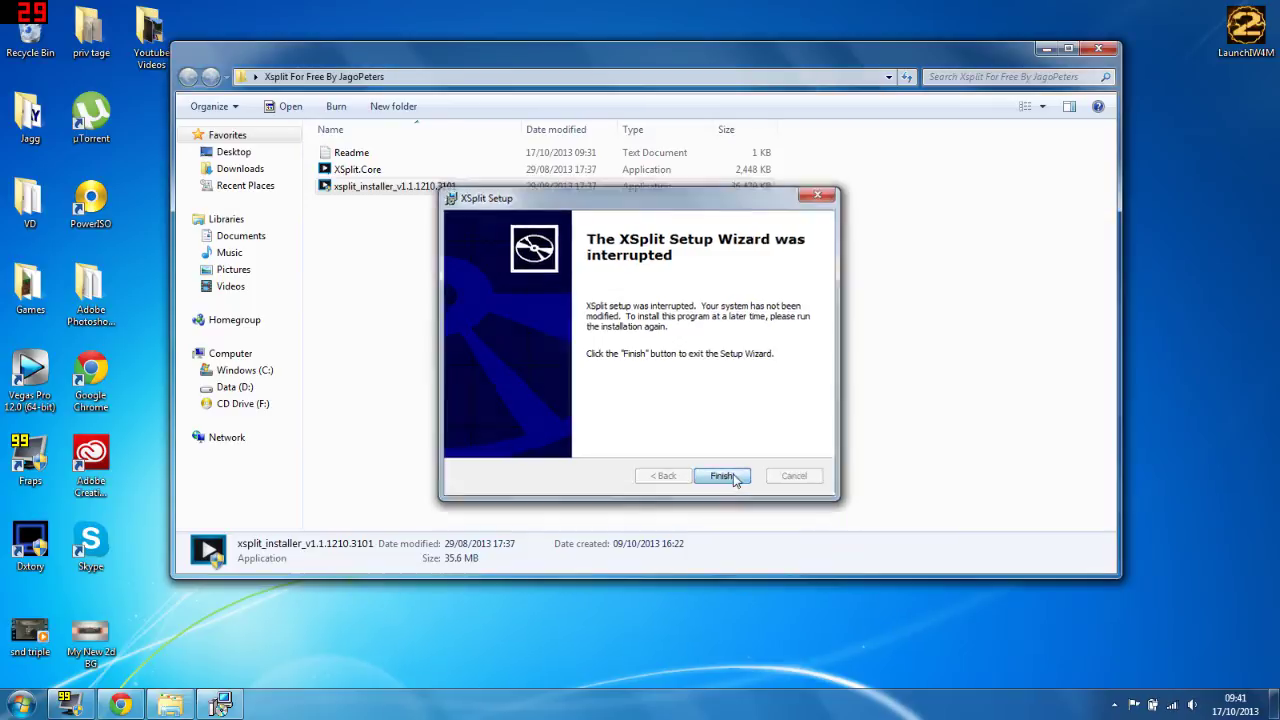
click(362, 170)
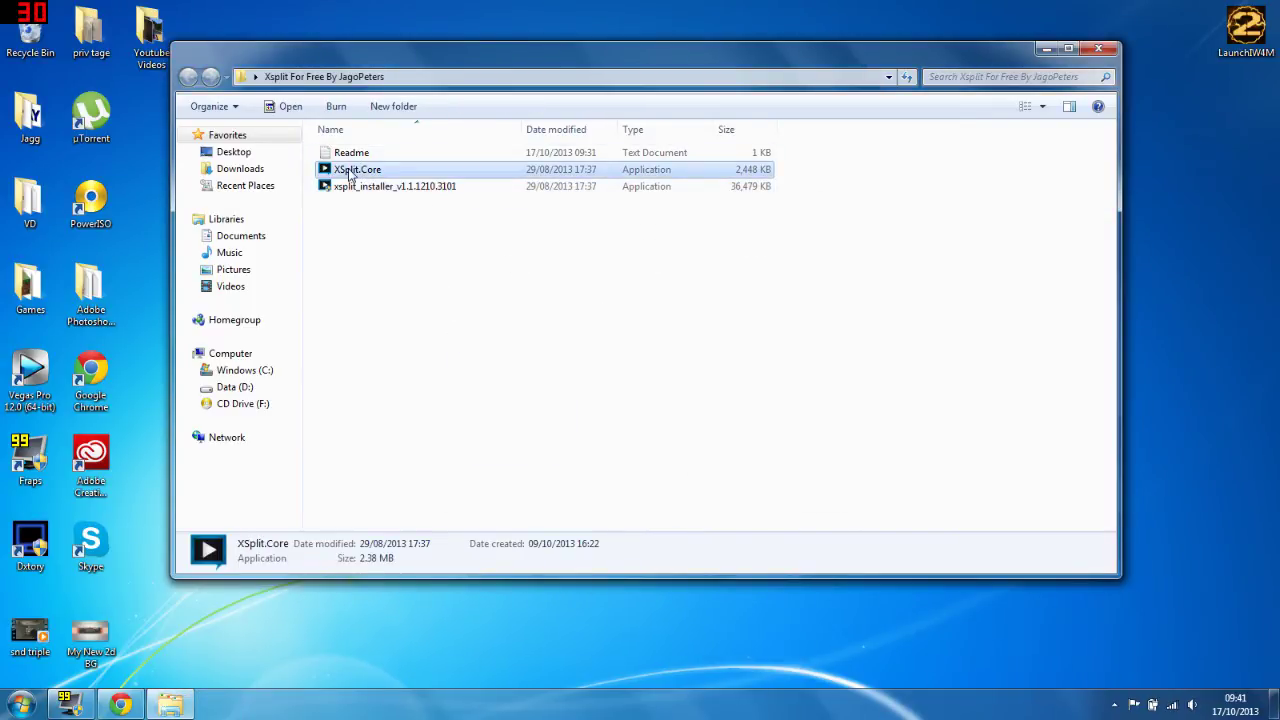
Step: Open and close the Computer window, then launch XSplit.Core from the JagoPeters folder
click(22, 704)
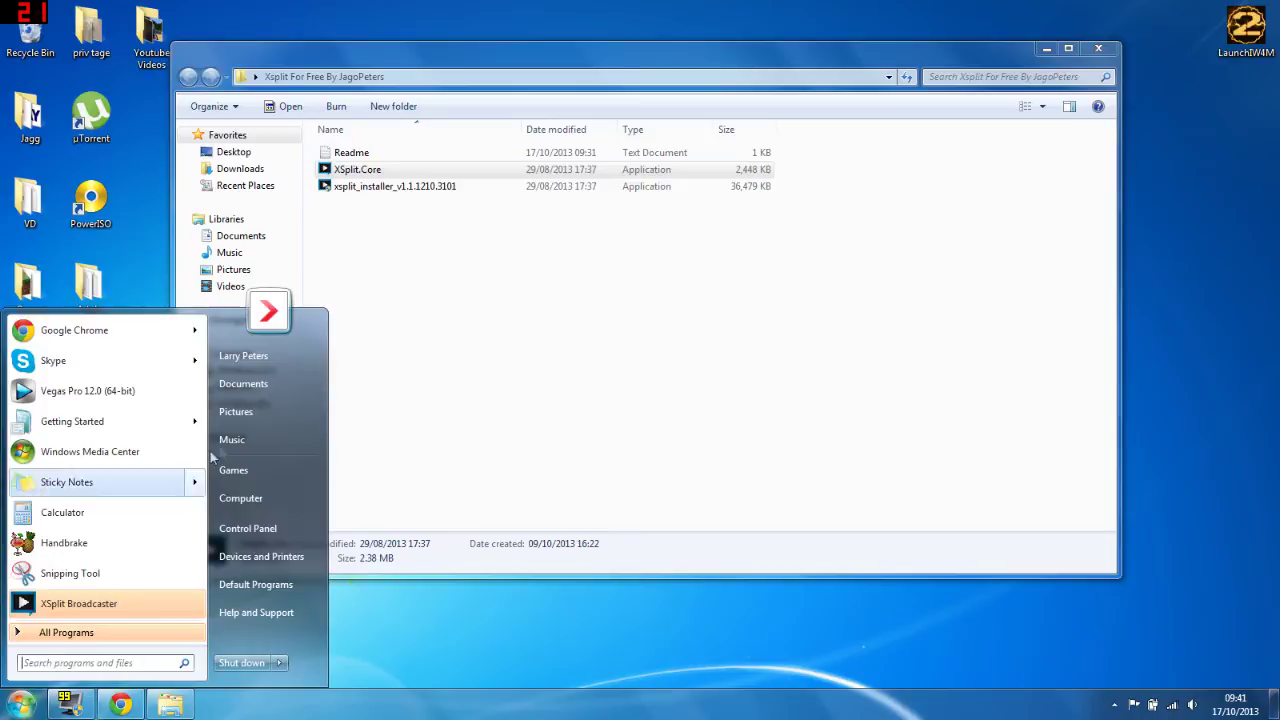
click(262, 505)
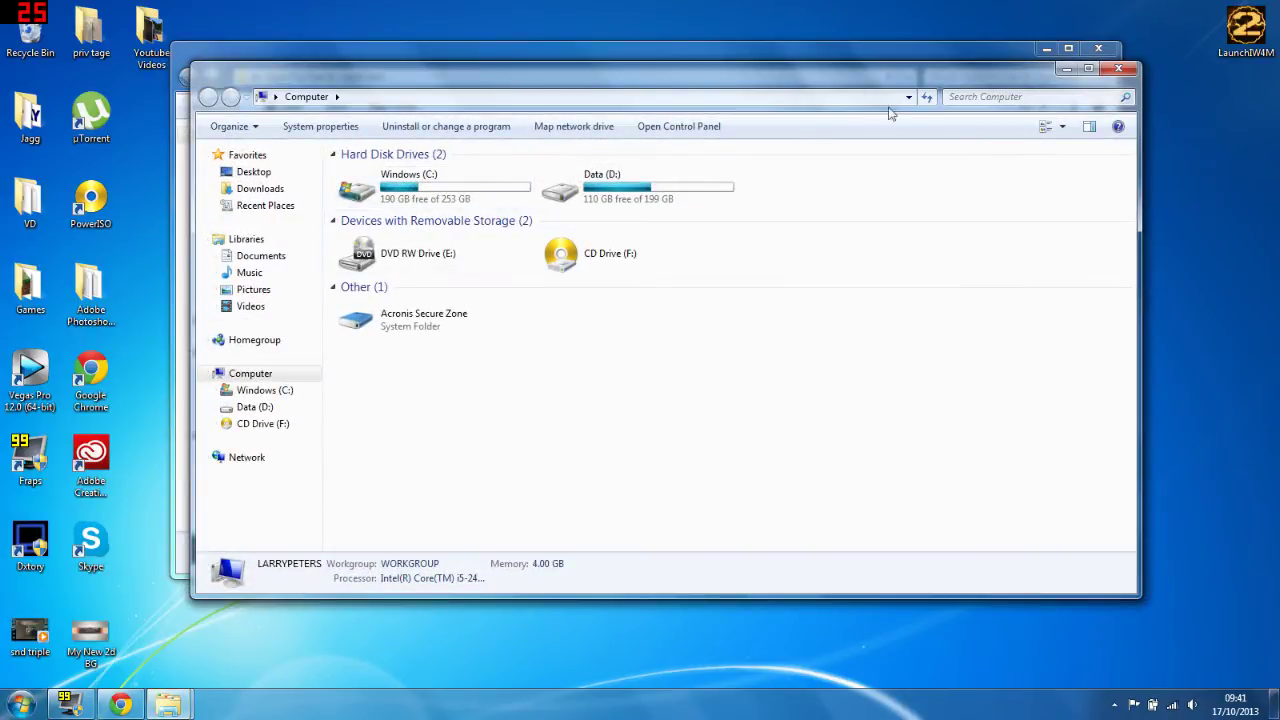
click(1118, 68)
double_click(341, 172)
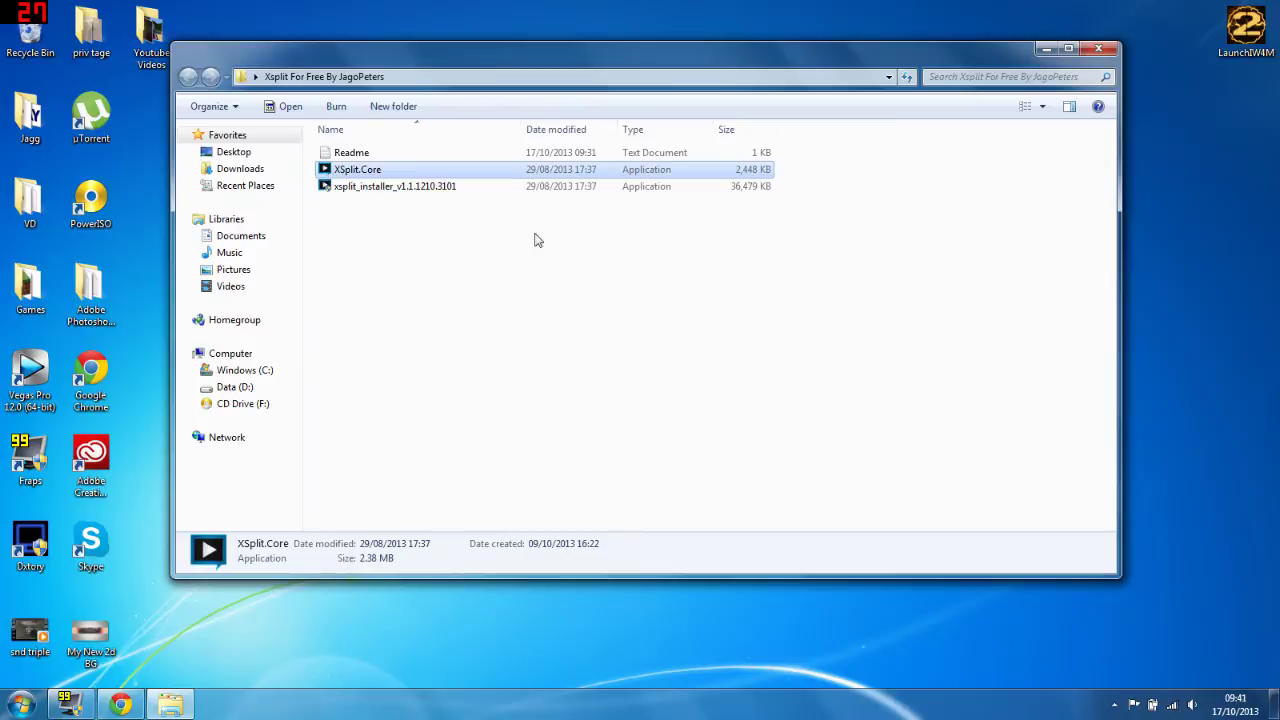
Step: Browse to C:\Program Files (x86)\SplitMediaLabs\XSplit and select its XSplit.Core file
click(277, 372)
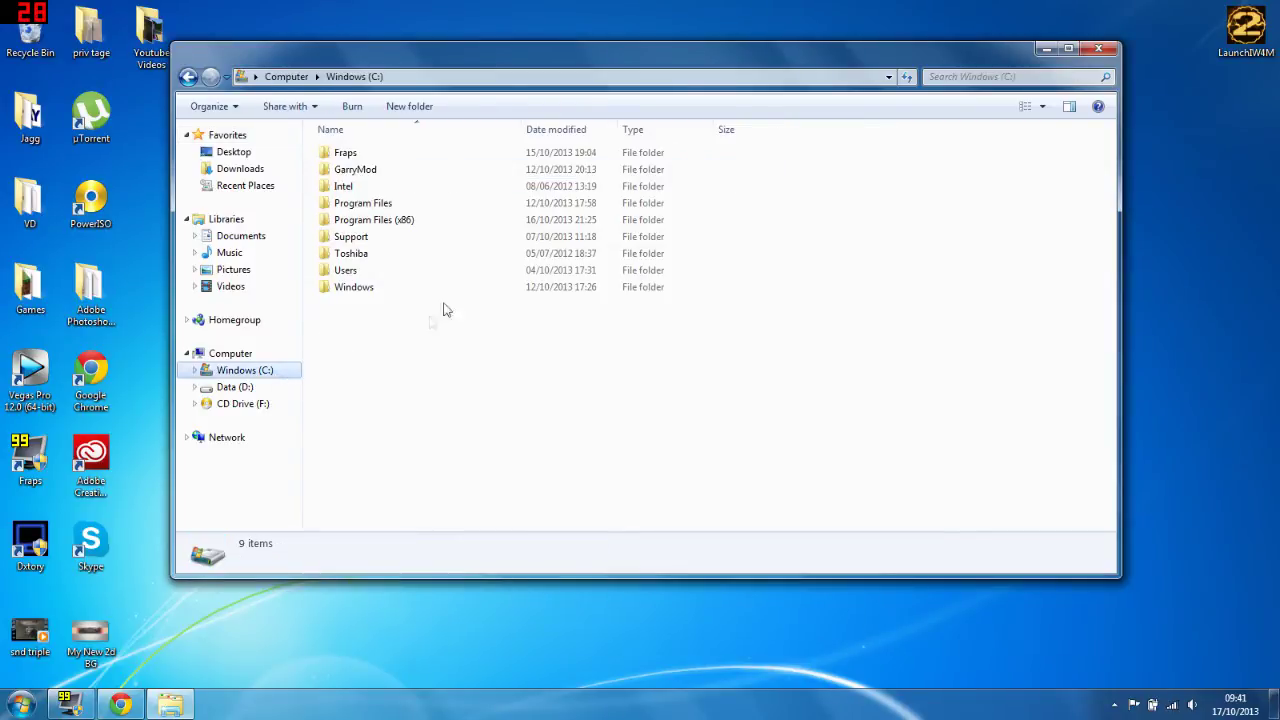
double_click(392, 219)
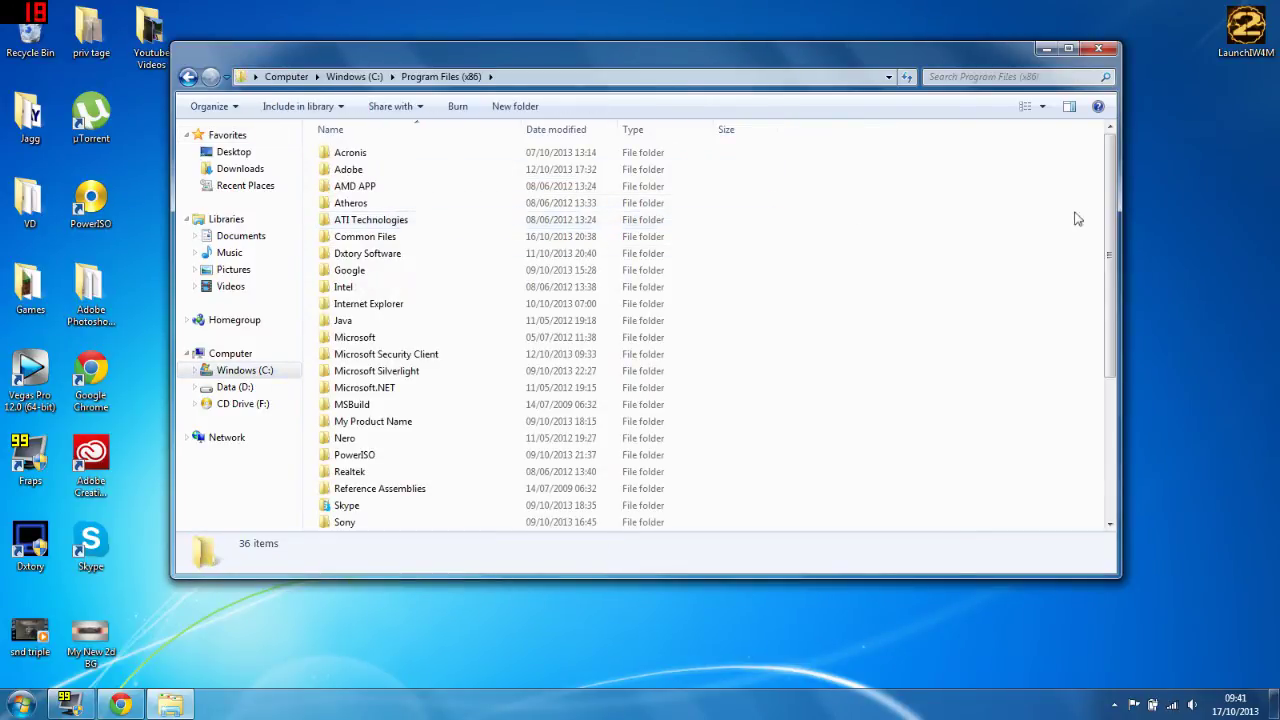
drag(1108, 210, 1106, 322)
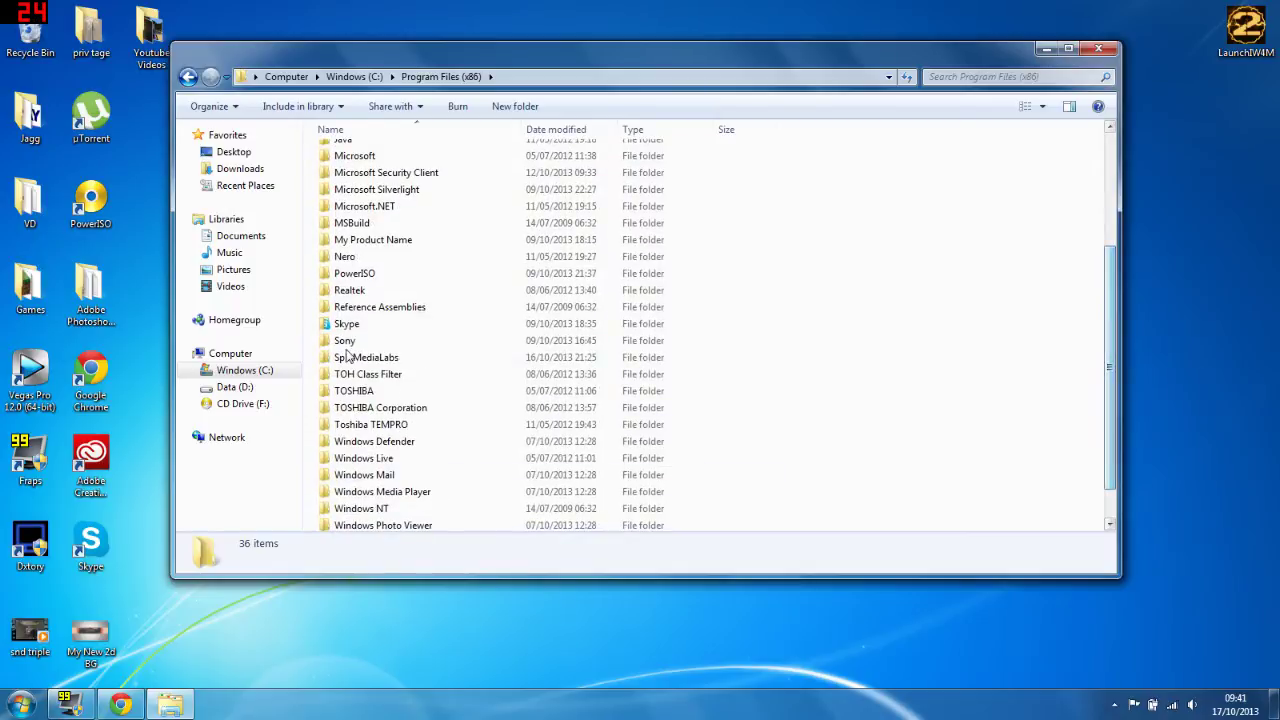
double_click(367, 357)
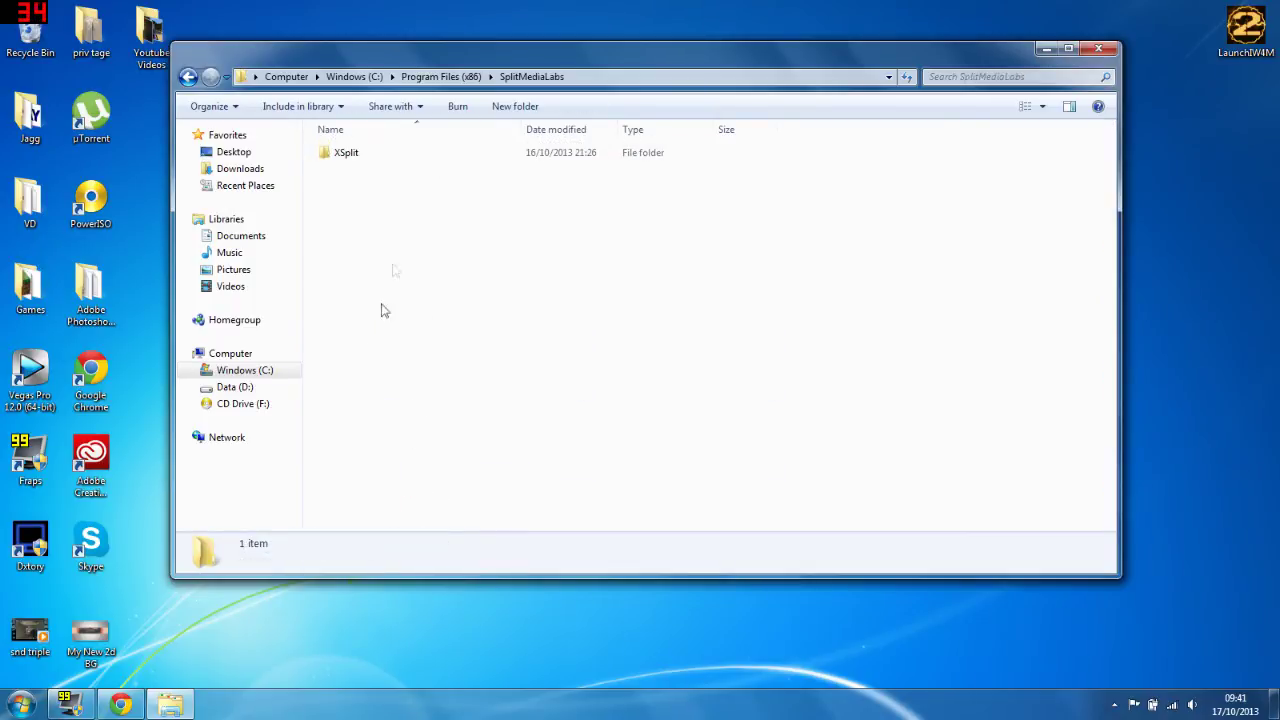
double_click(381, 152)
drag(1115, 232, 1109, 500)
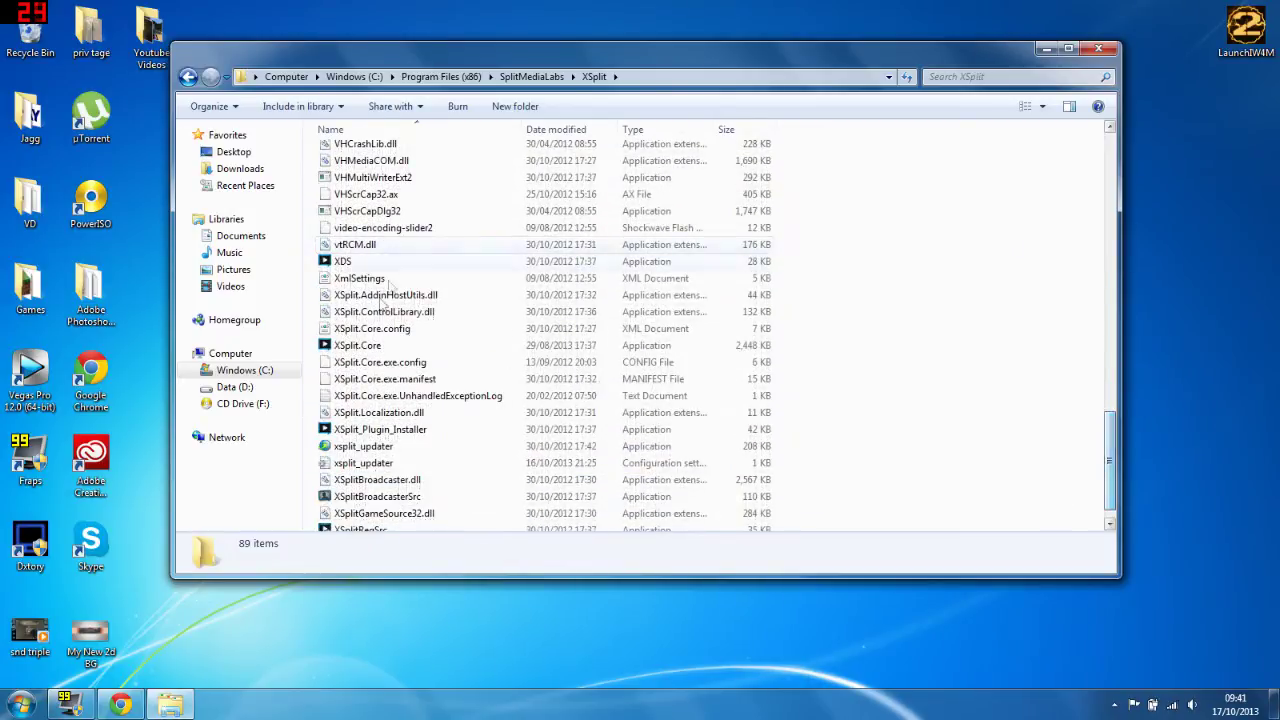
click(430, 350)
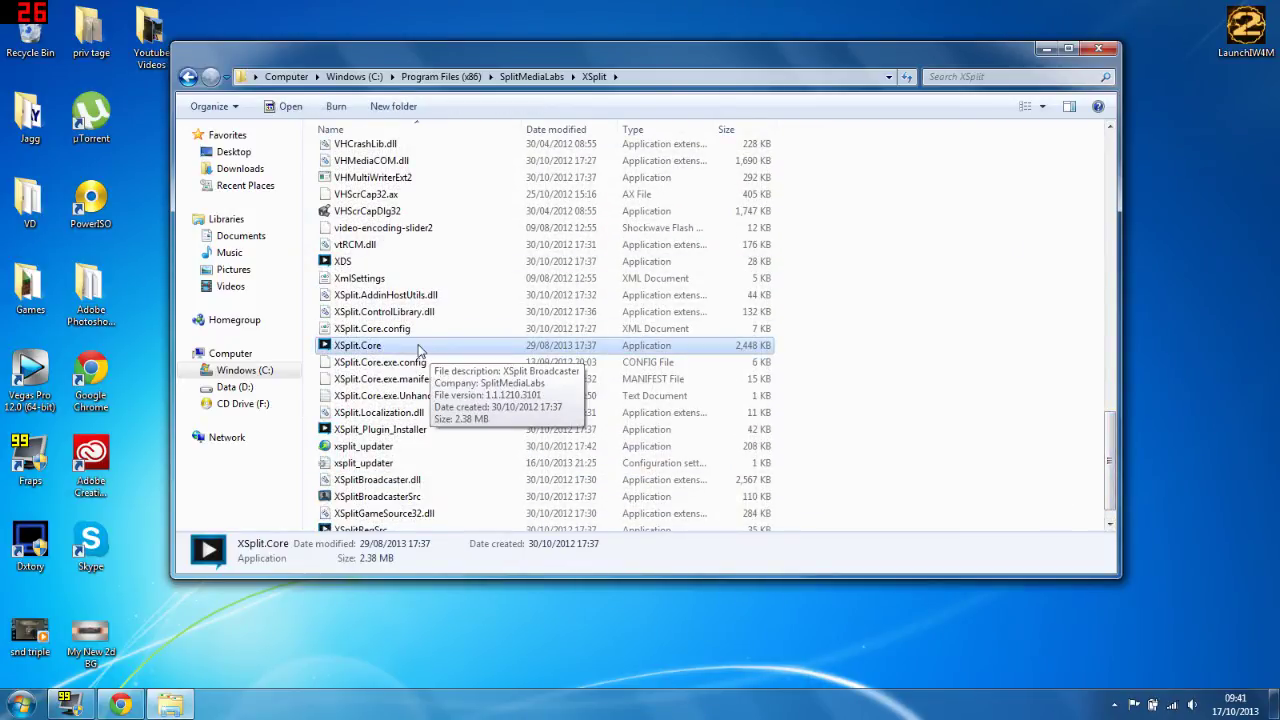
Step: Return to the XSplit For Free By JagoPeters folder and select its XSplit.Core file
click(161, 120)
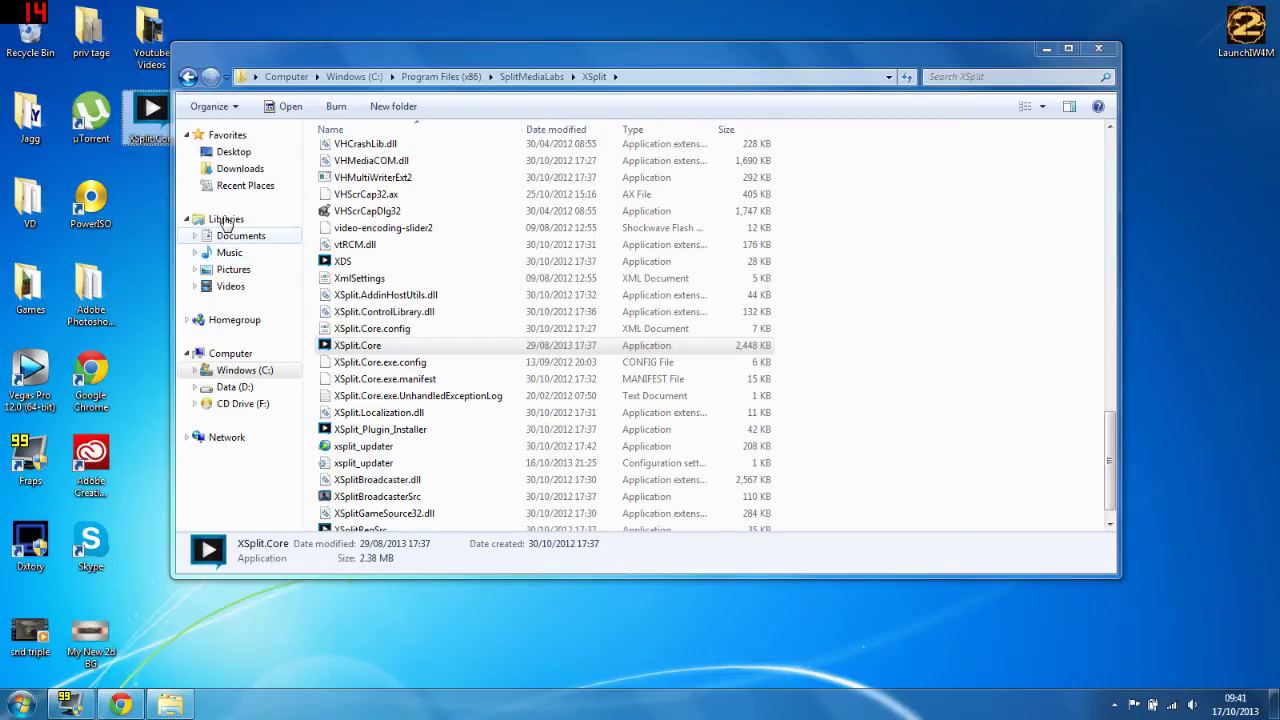
click(188, 77)
click(188, 77)
click(188, 77)
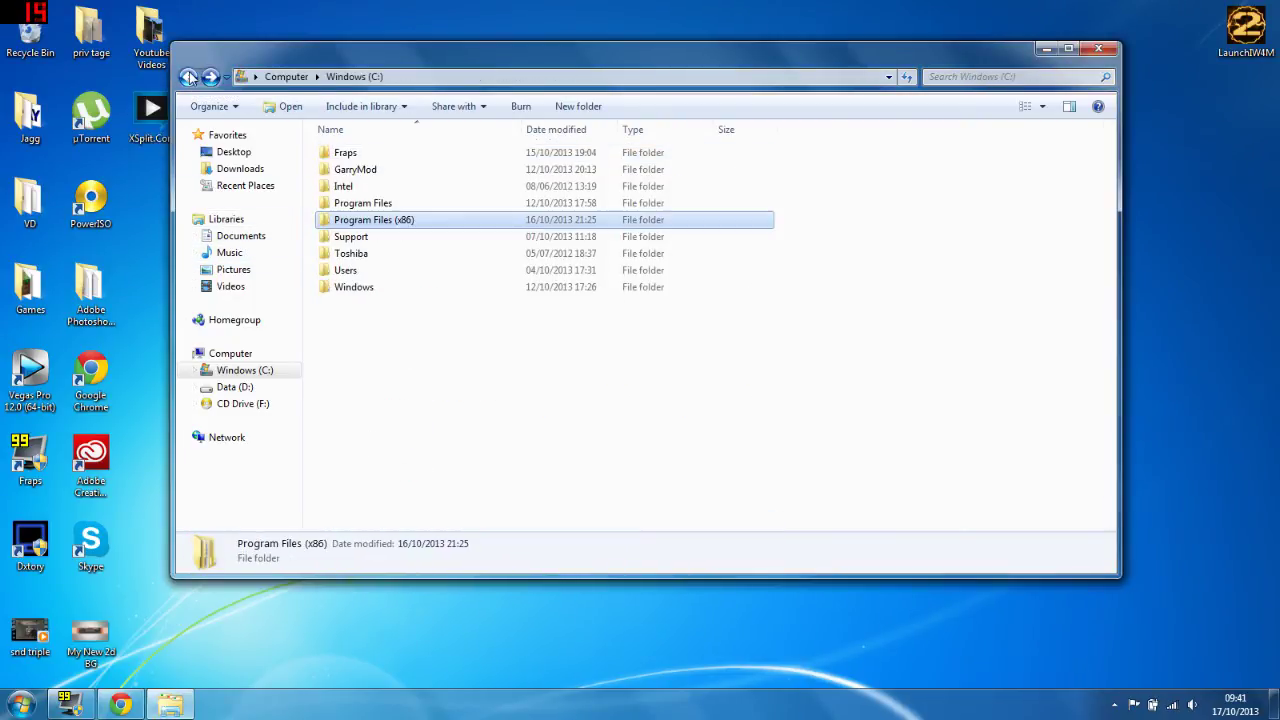
click(188, 77)
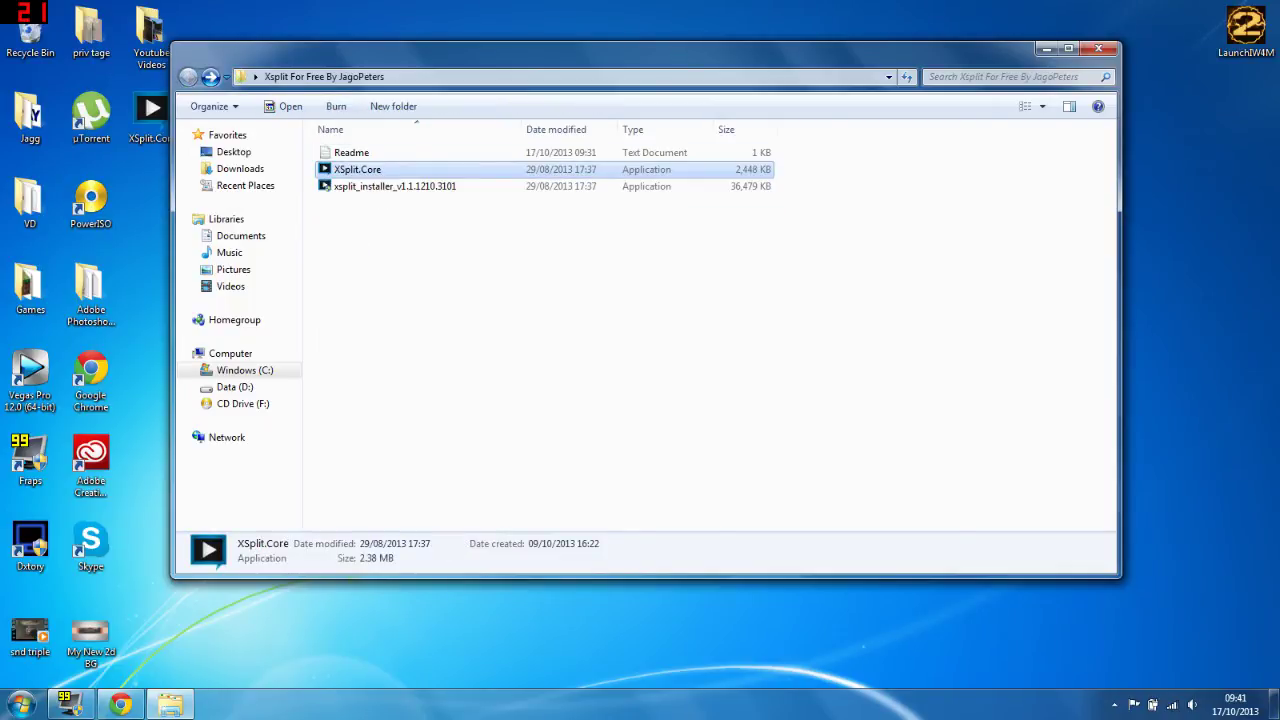
key(F2)
click(397, 231)
Step: Paste XSplit.Core into the SplitMediaLabs XSplit folder, replacing the existing copy, and close the window
click(211, 77)
click(213, 79)
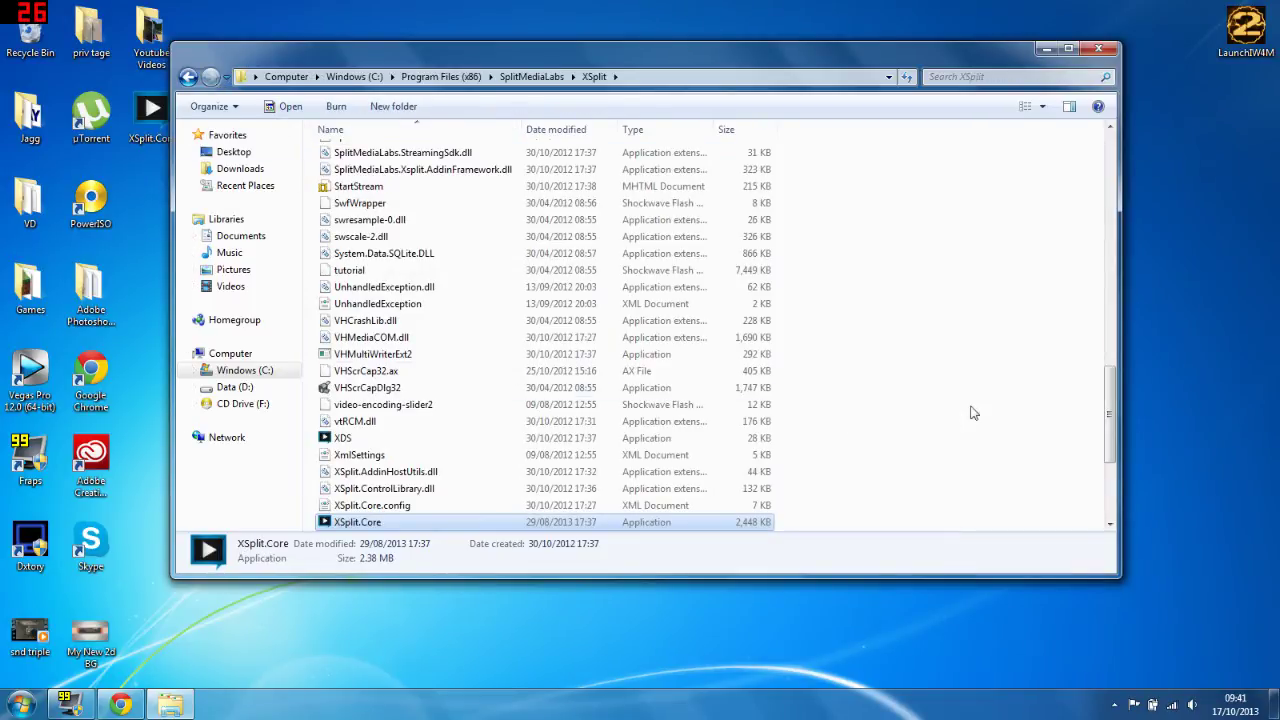
key(ctrl+v)
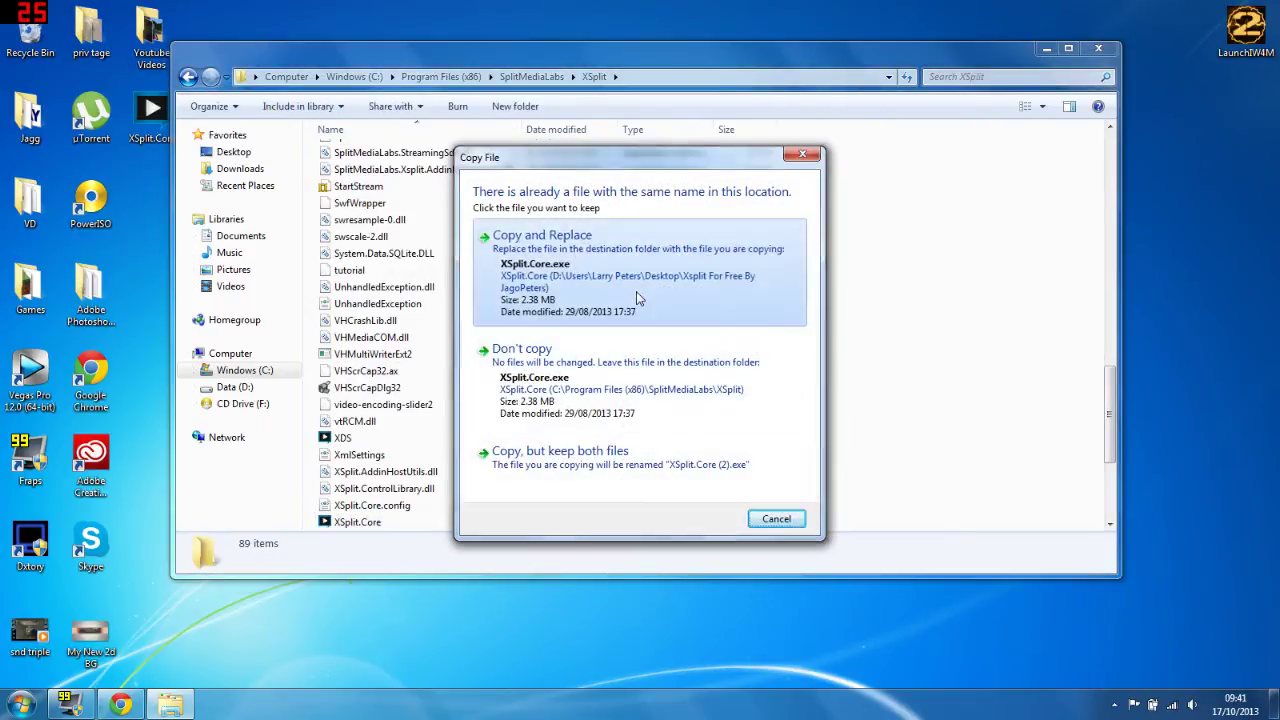
click(655, 268)
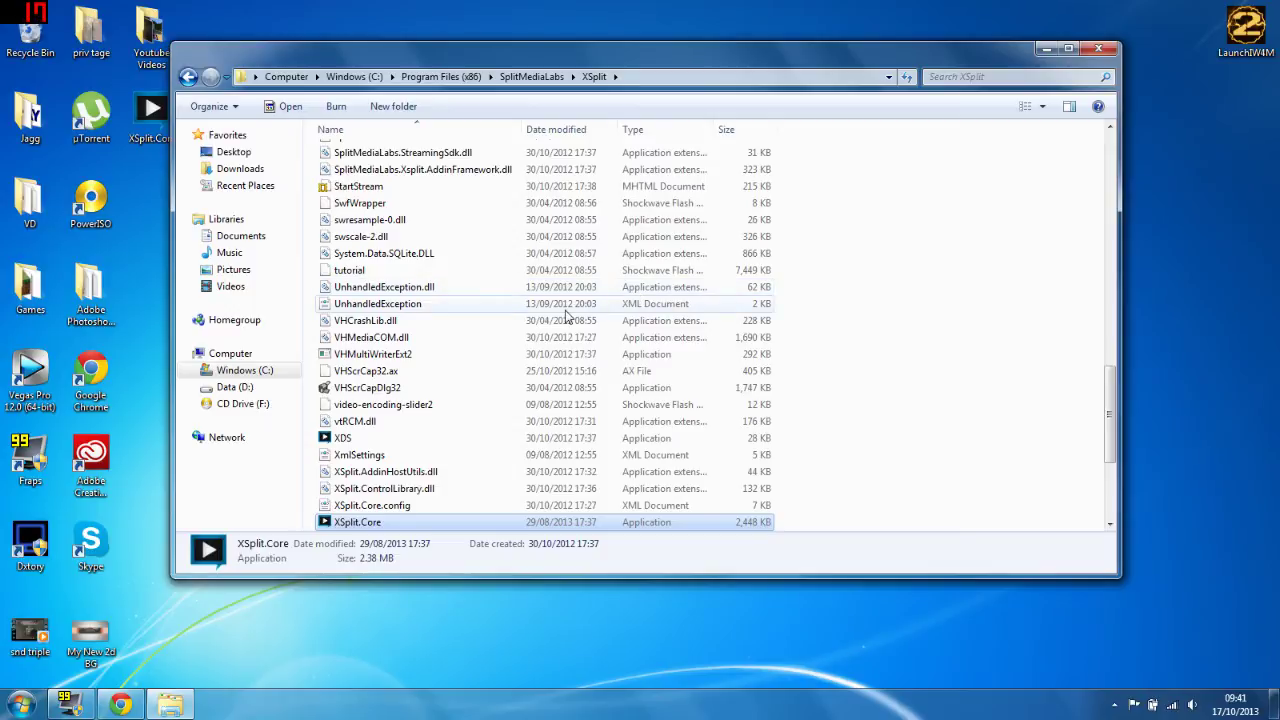
click(1099, 48)
Step: Launch XSplit Broadcaster from the Start menu, allowing the unverified XSplit.Core past the security warning
drag(175, 112, 1248, 114)
click(30, 706)
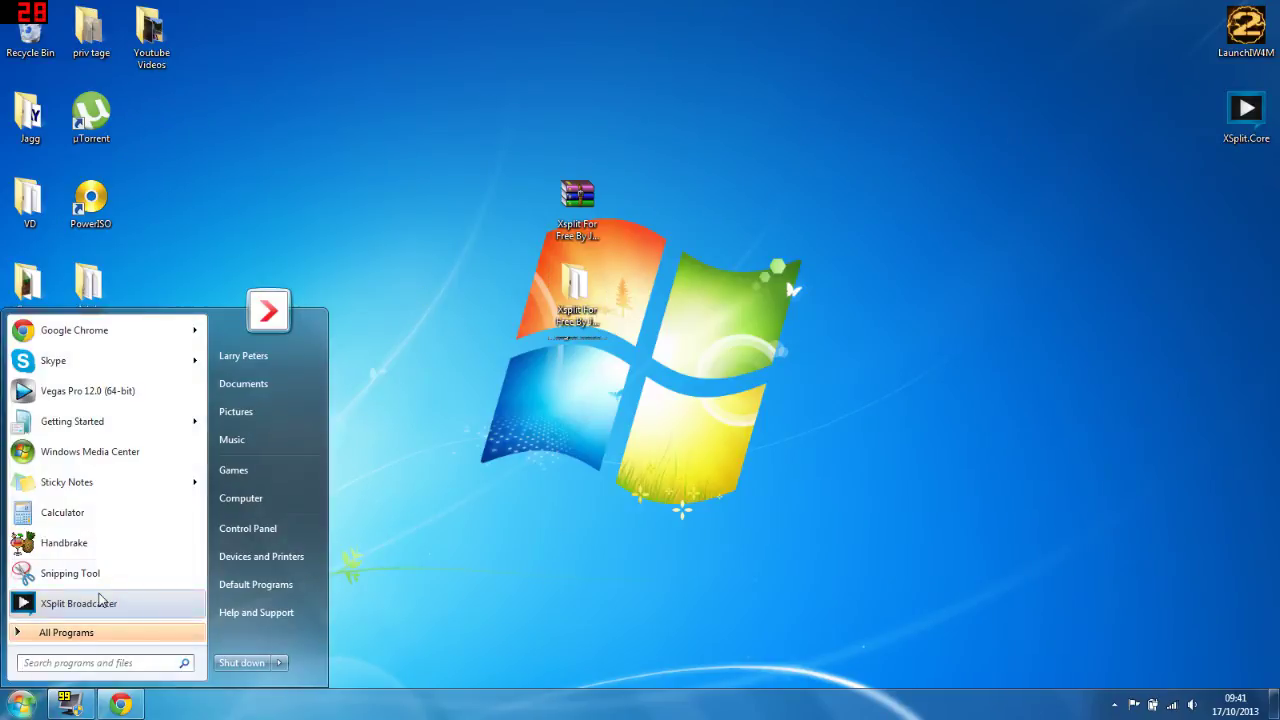
click(127, 600)
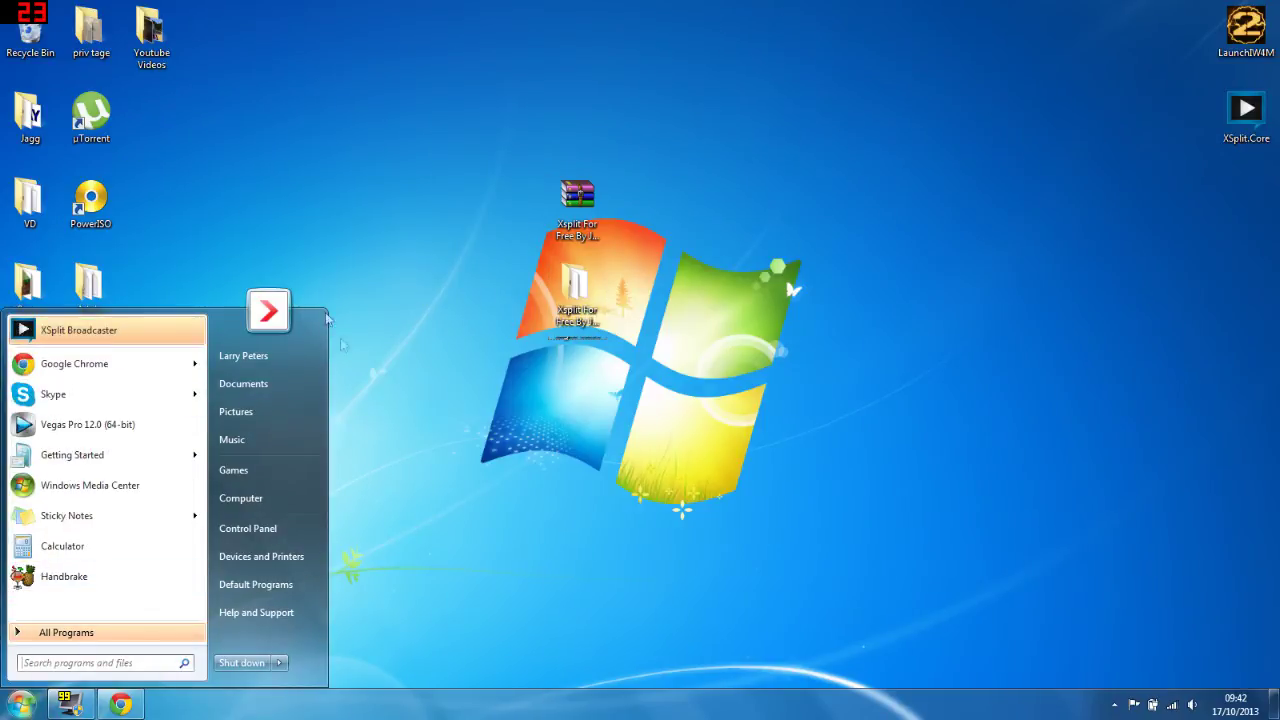
click(685, 368)
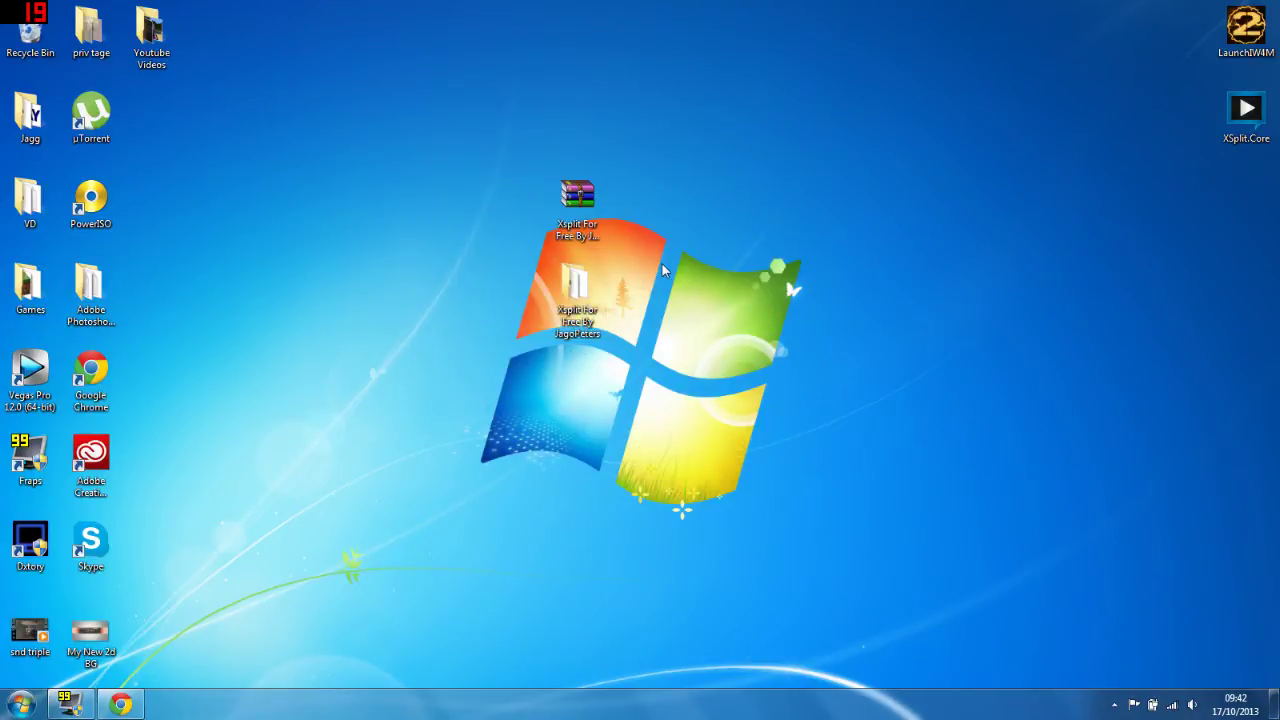
click(600, 195)
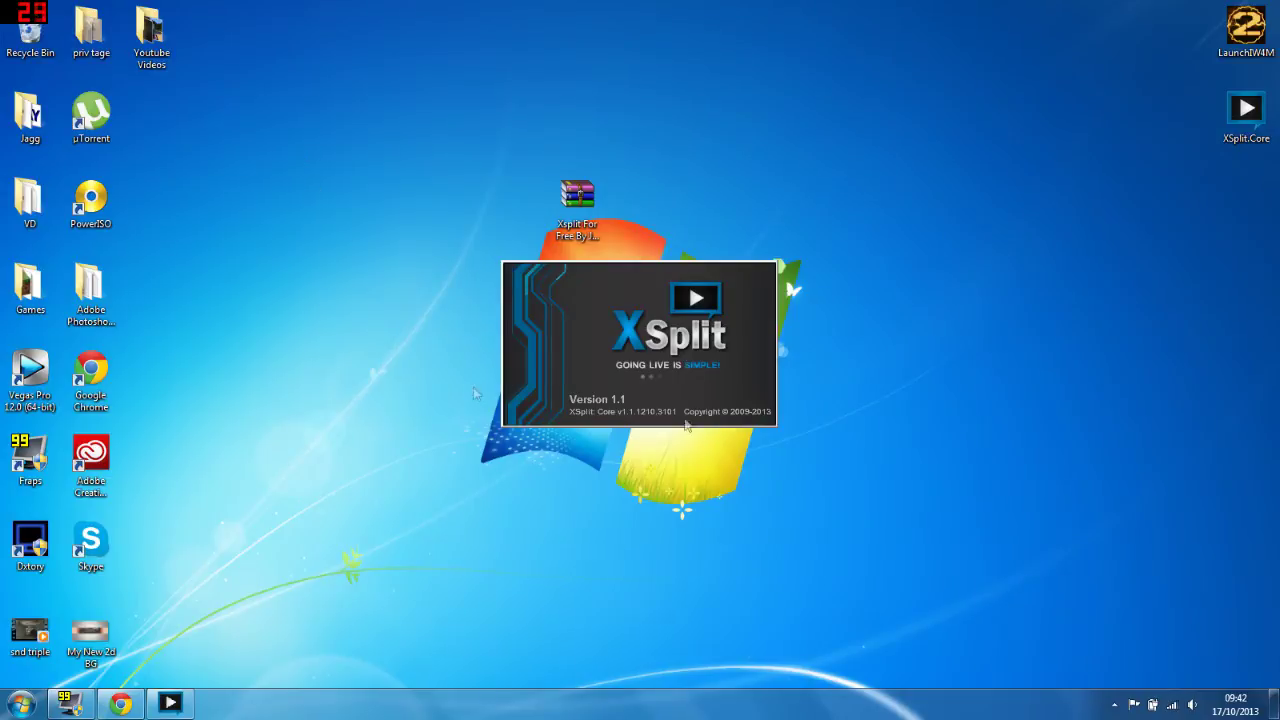
drag(290, 142, 918, 481)
click(918, 481)
Step: Go to xsplit.com's buy page in a new tab and select the 12-month Premium licence
click(120, 704)
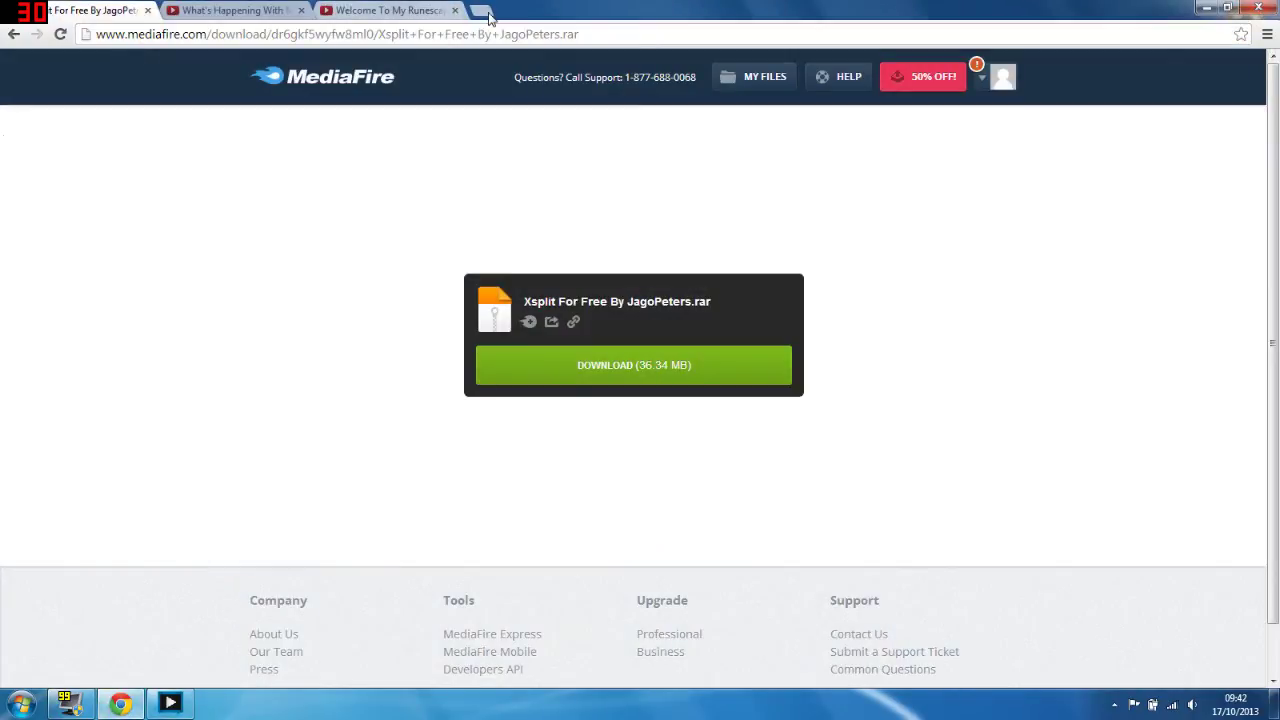
click(484, 11)
text(xsplit)
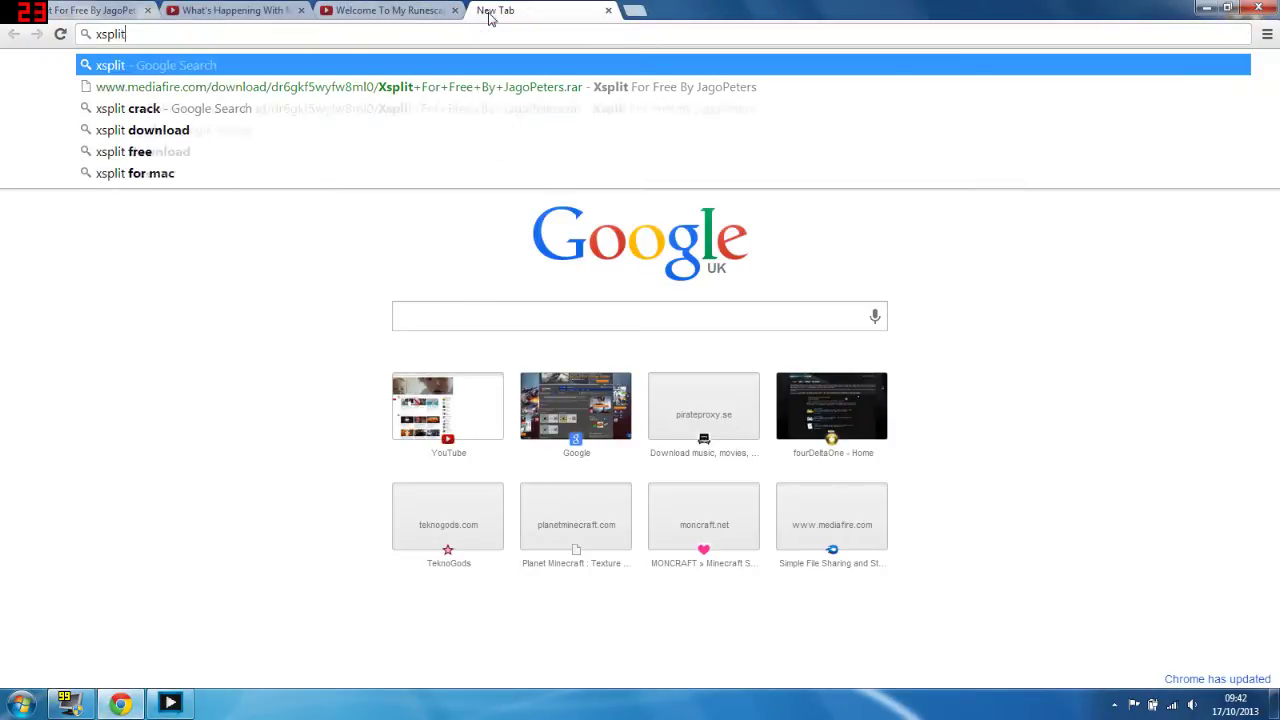
text(.)
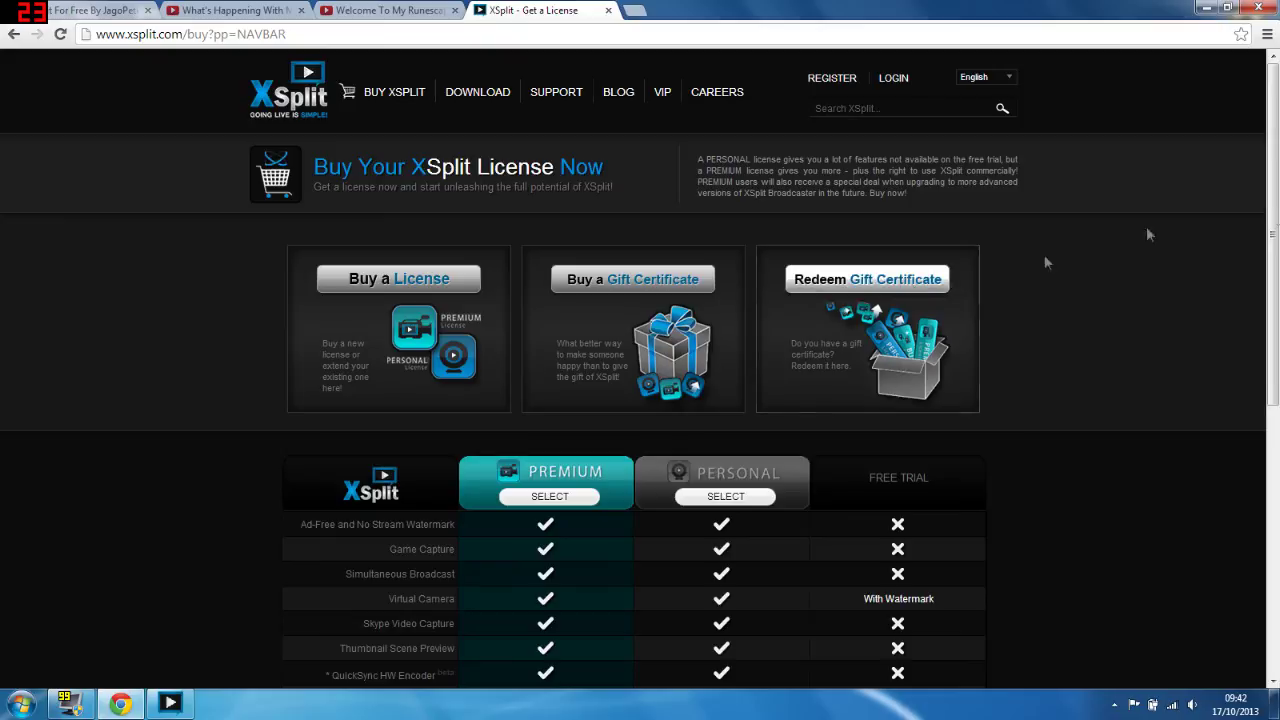
drag(1274, 140, 1273, 348)
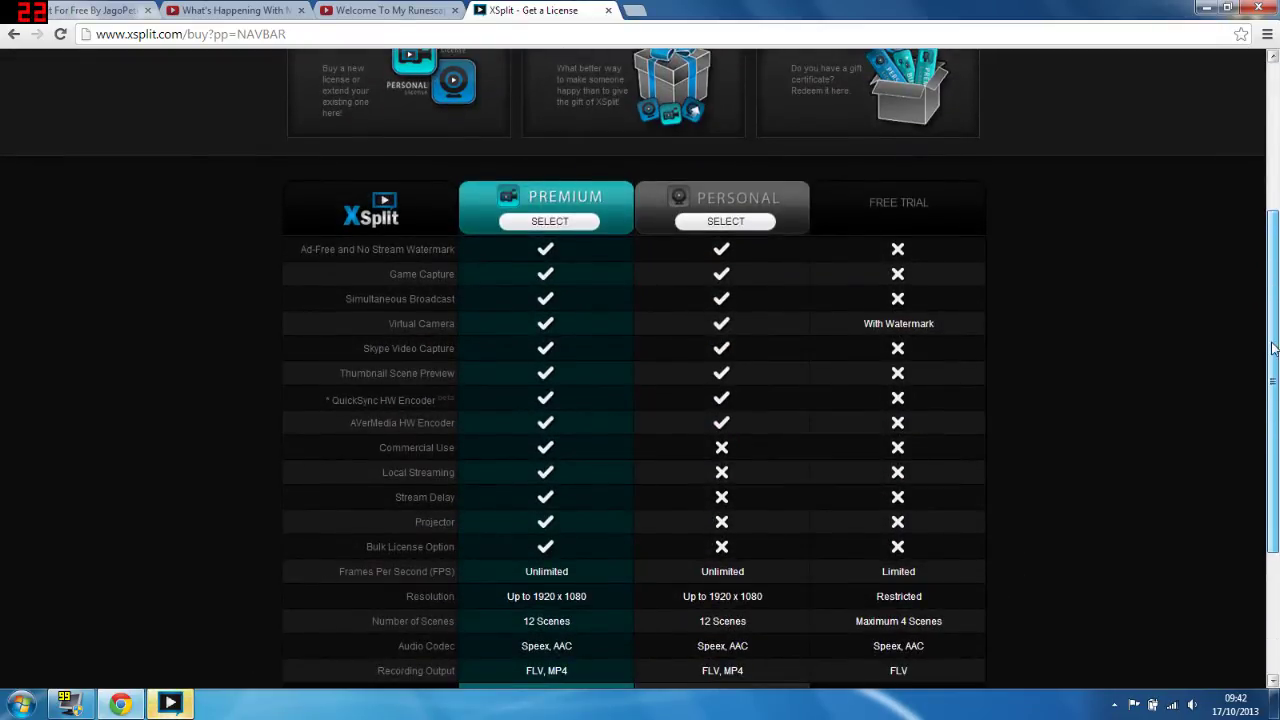
click(581, 224)
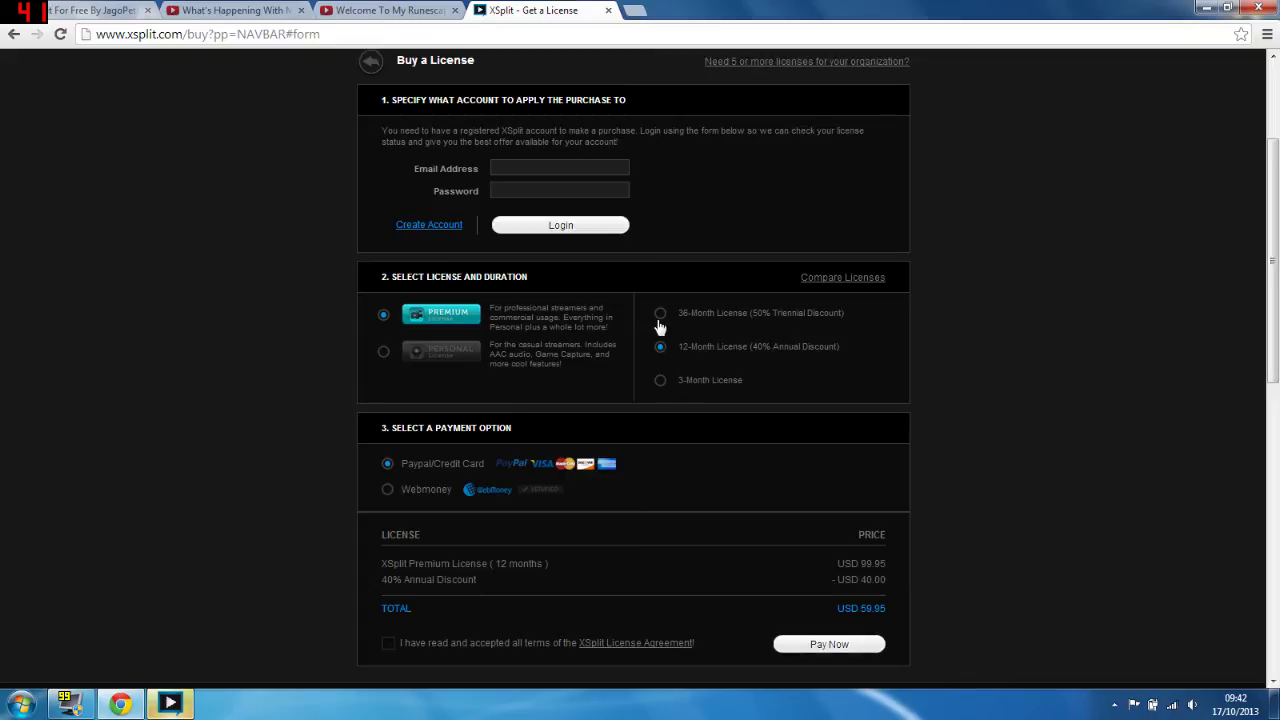
drag(1274, 284, 1276, 345)
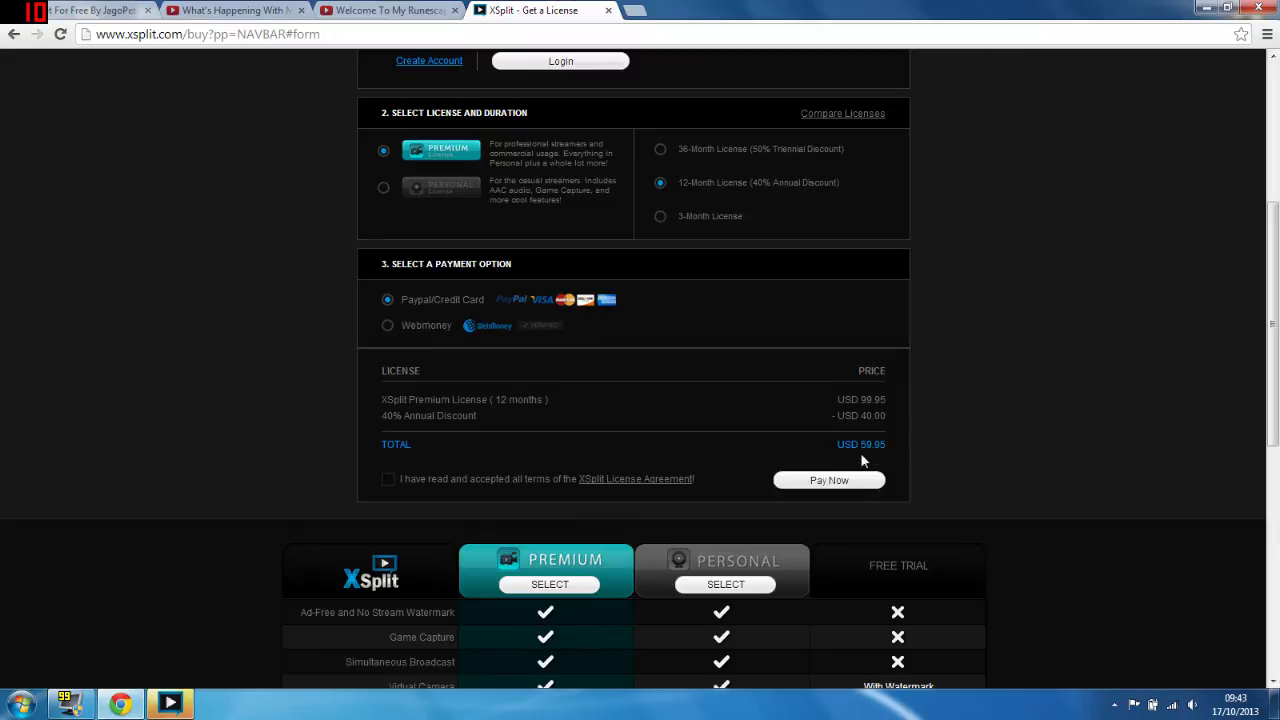
Step: Close the XSplit tab and log on to XSplit with the account e-mail and password
click(607, 12)
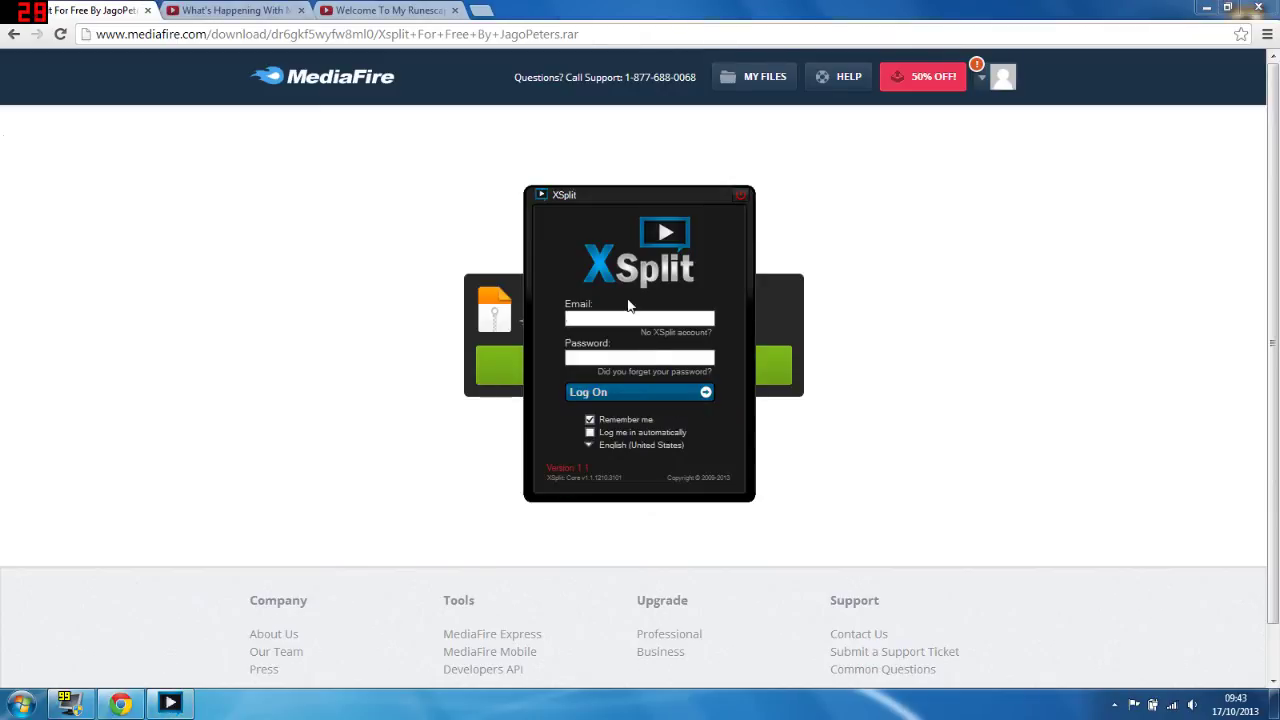
click(630, 317)
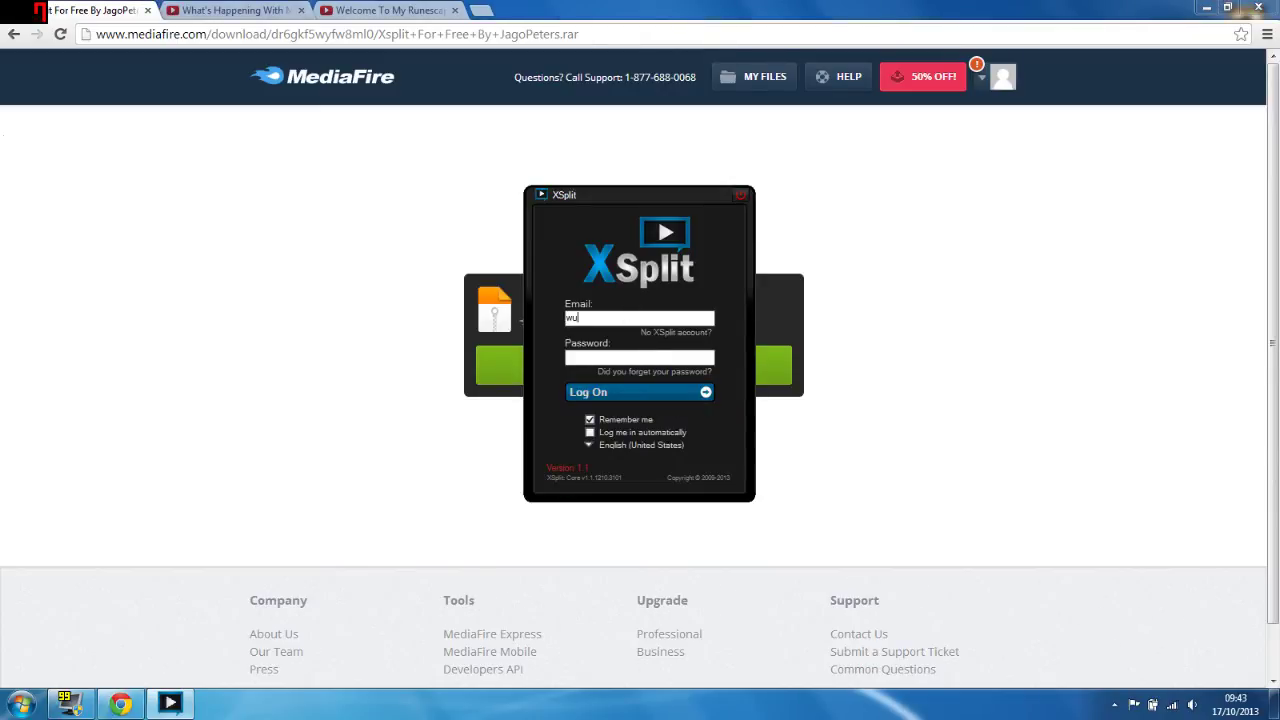
key(Tab)
text(***)
click(608, 393)
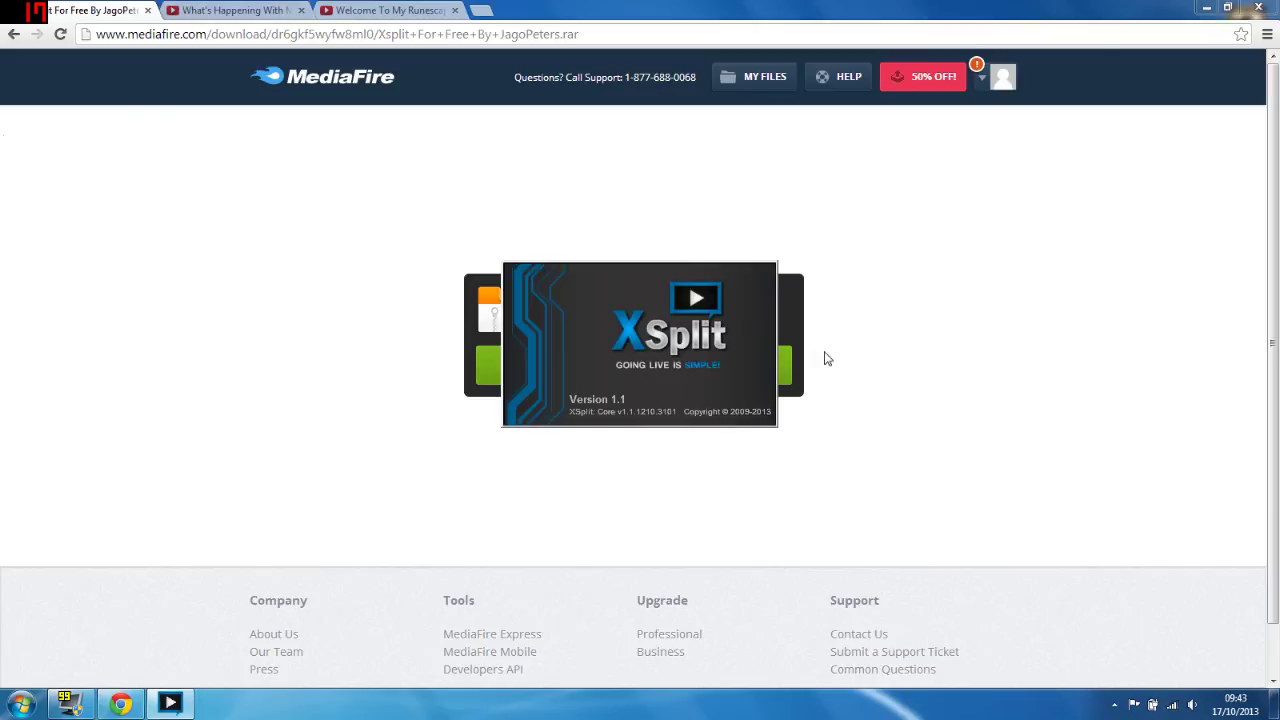
Step: Accept the 1.3.1310.1103 update prompt, then cancel its download
click(1206, 8)
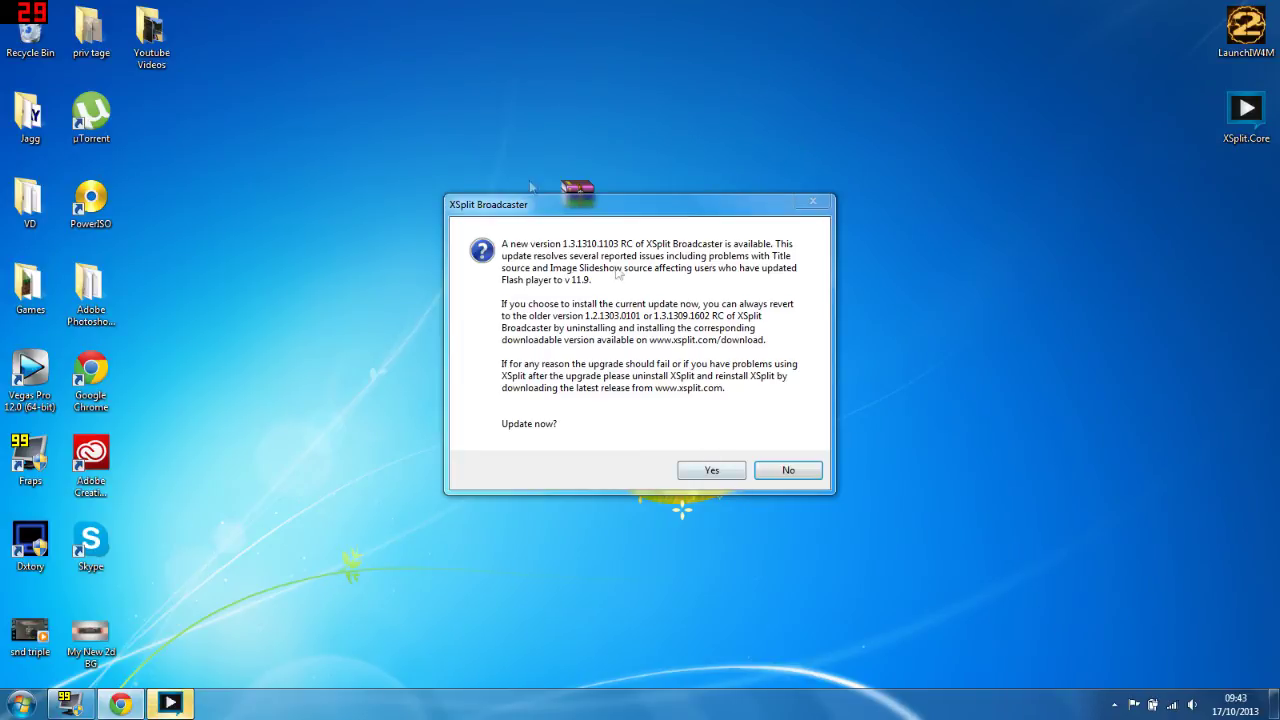
click(728, 475)
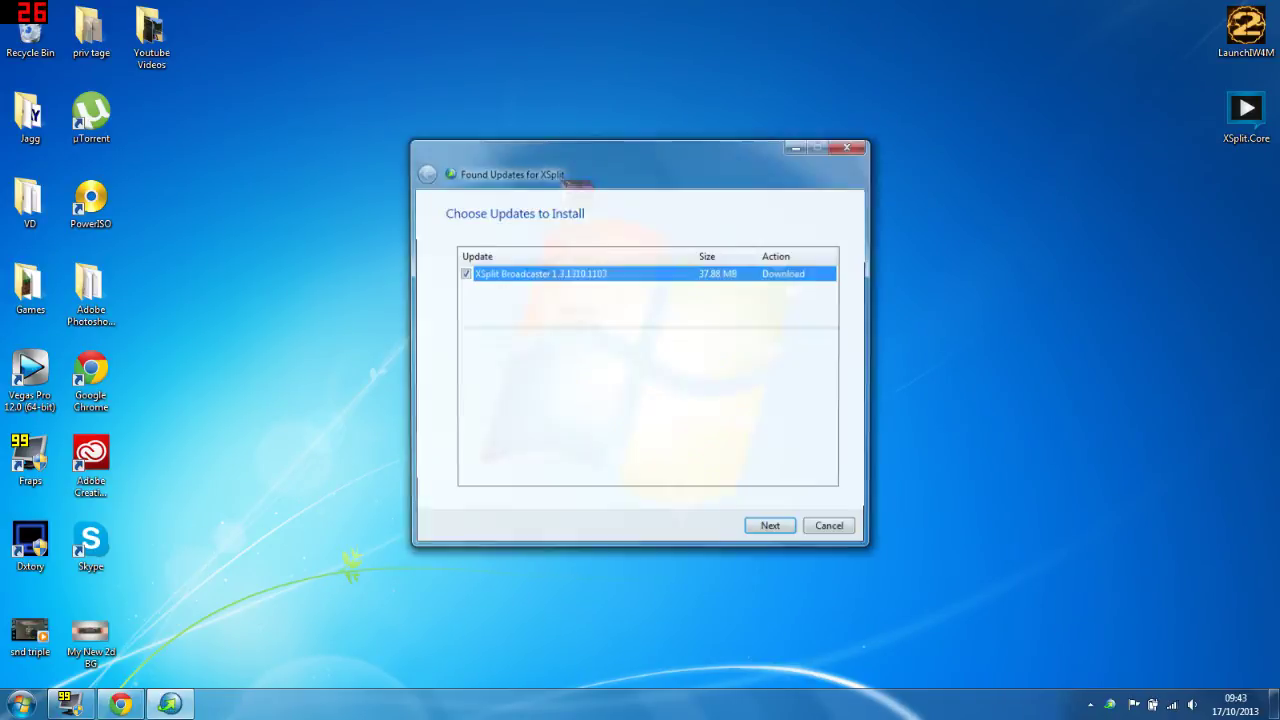
click(831, 533)
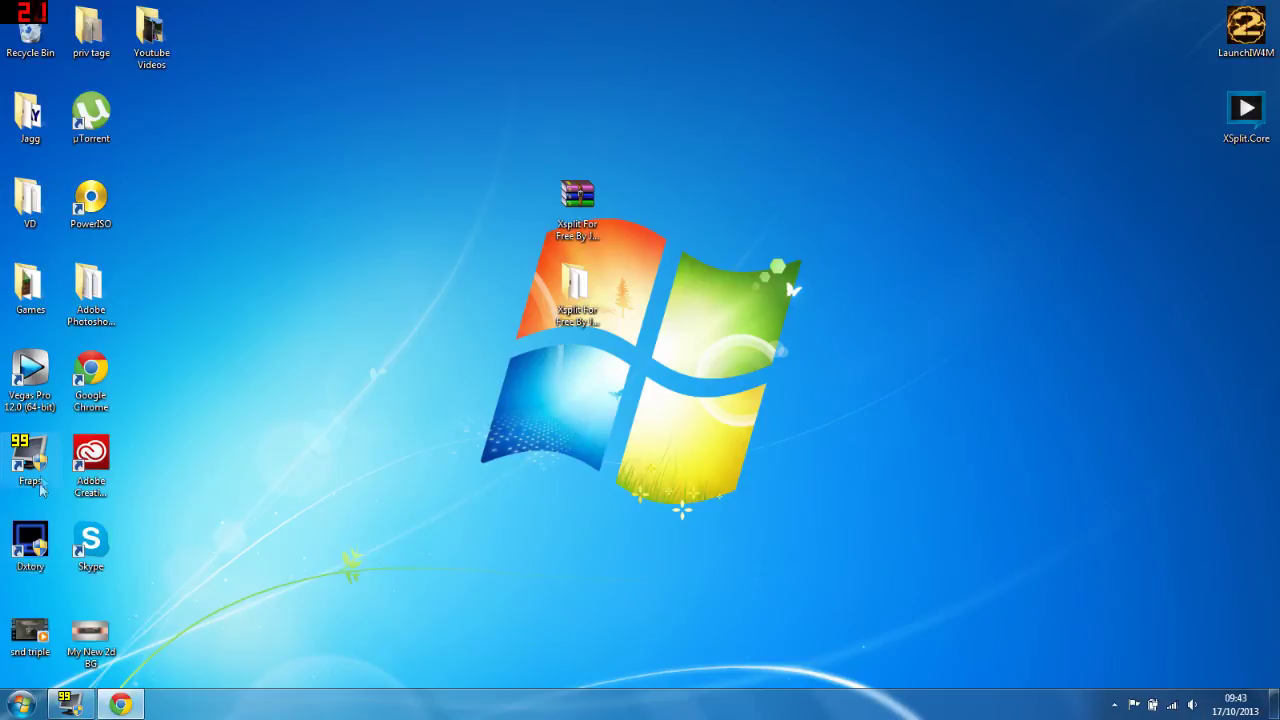
Step: Relaunch XSplit Broadcaster, allow it to run, and enter the account e-mail on the login window
key(super)
click(90, 296)
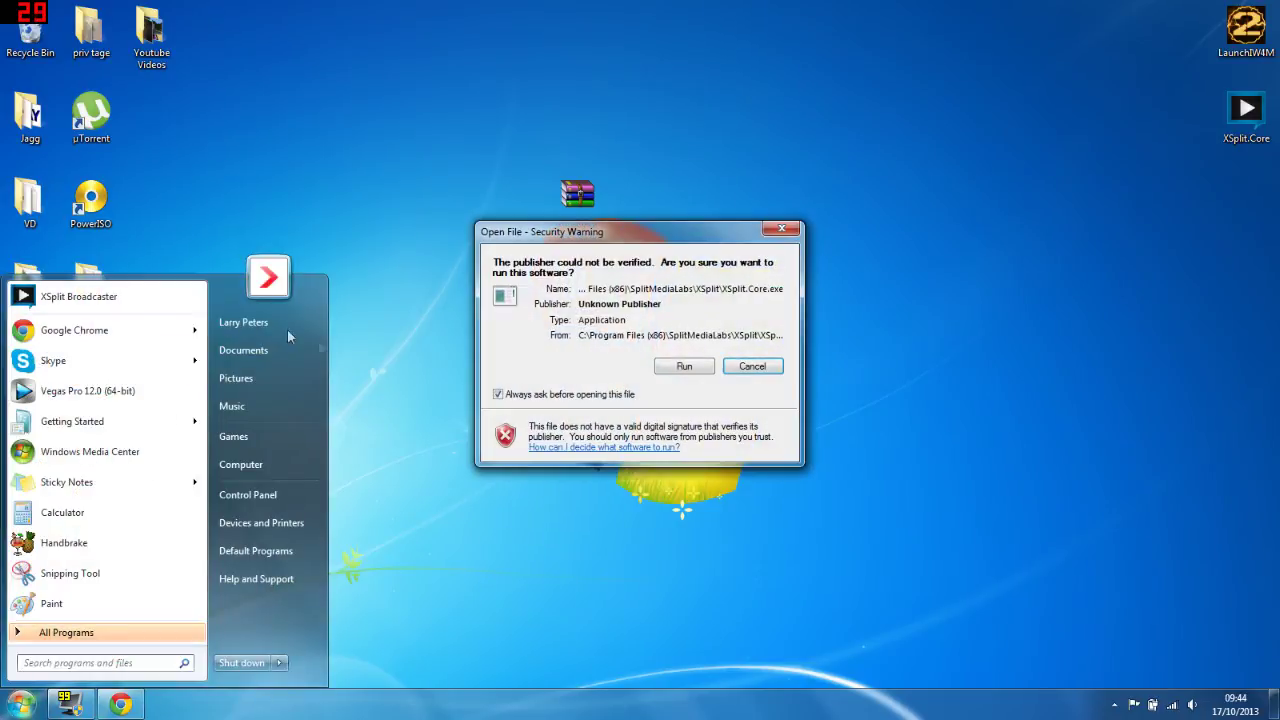
click(684, 366)
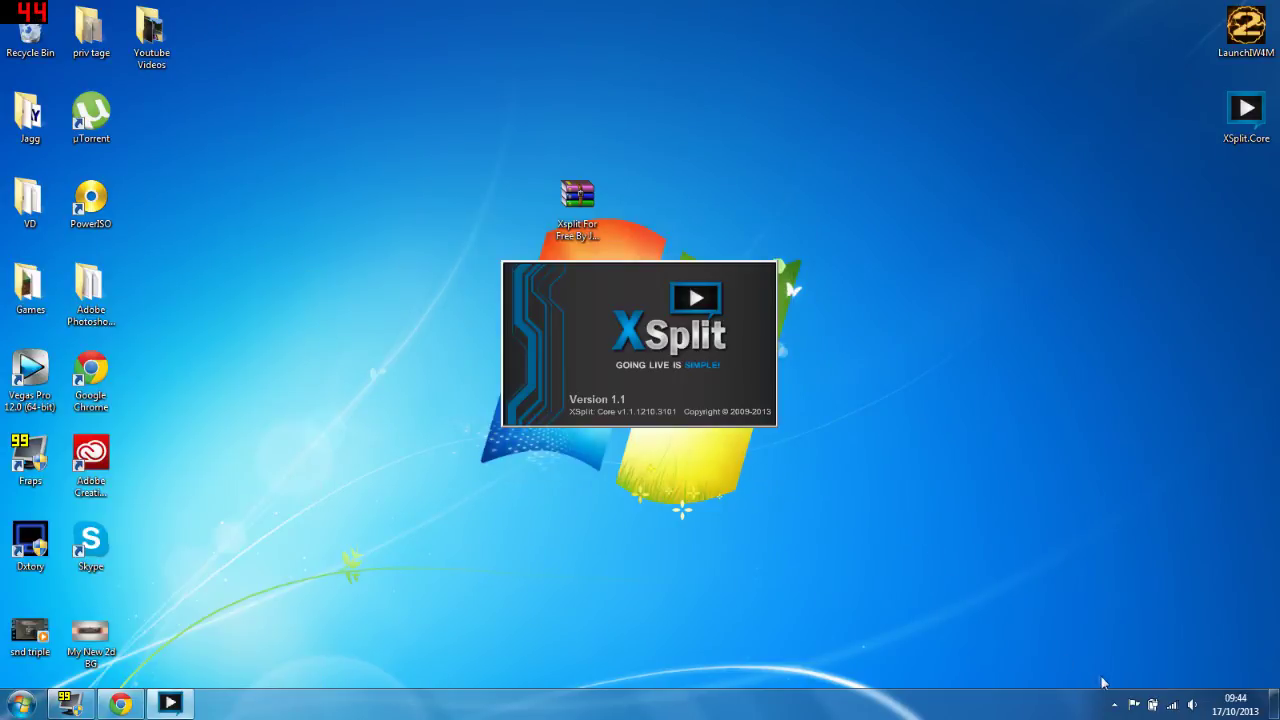
click(1114, 704)
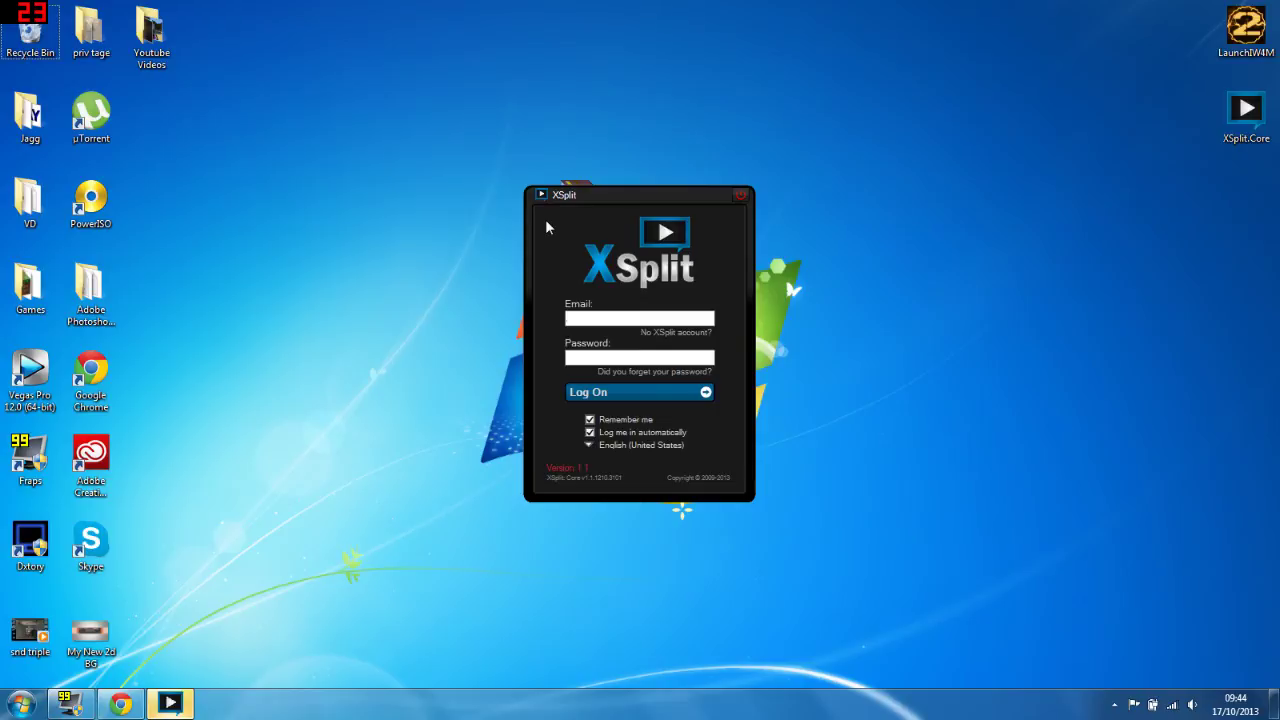
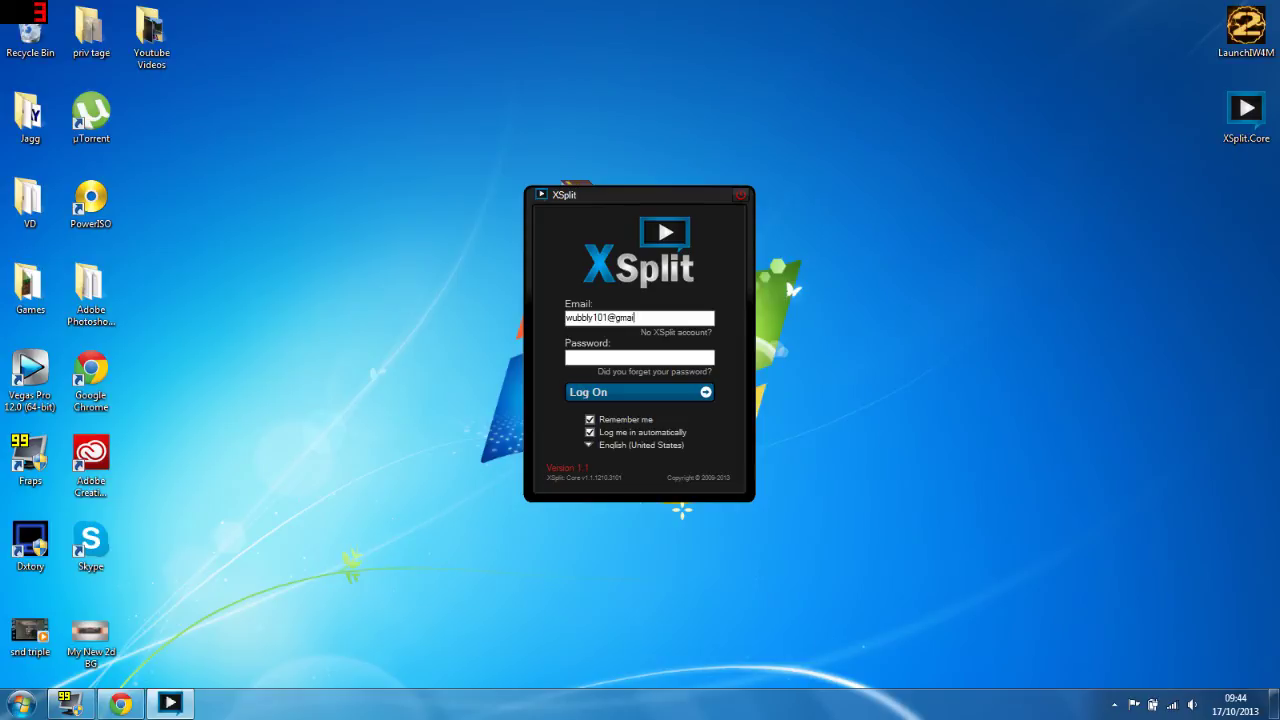
key(Tab)
Step: Log on to XSplit and decline the 1.3.1310.1103 RC update offer
click(606, 388)
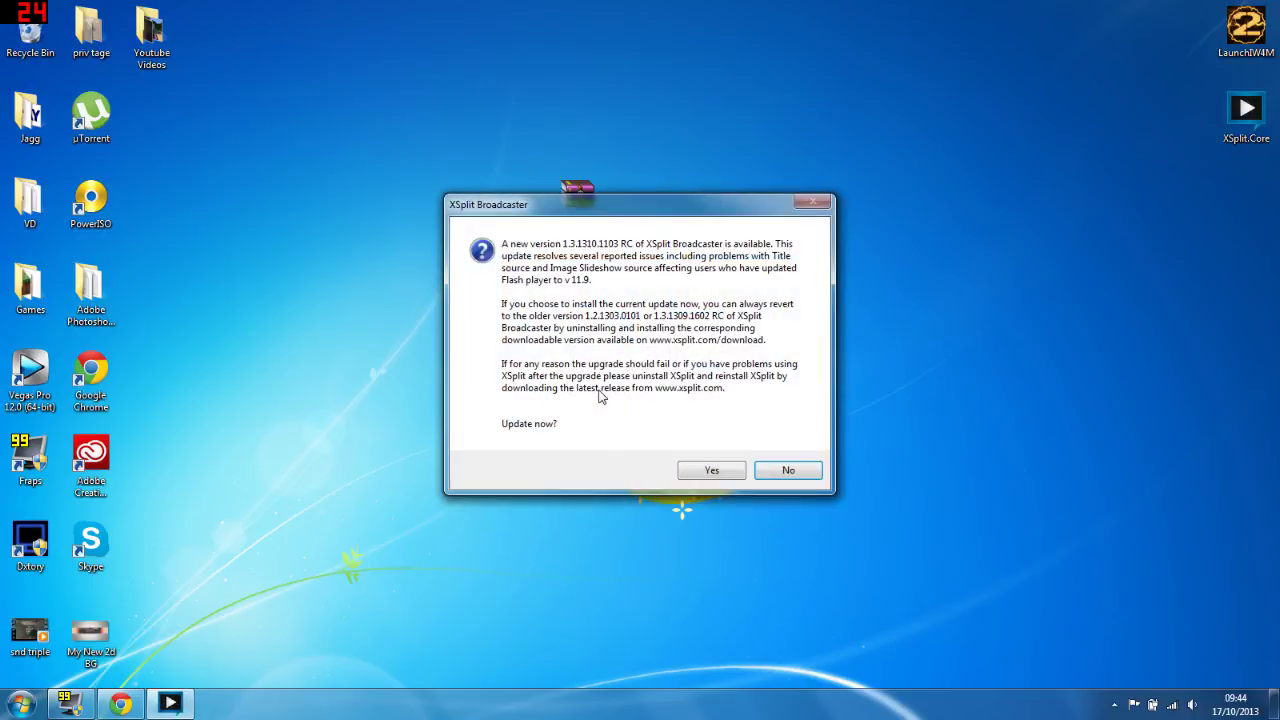
click(788, 471)
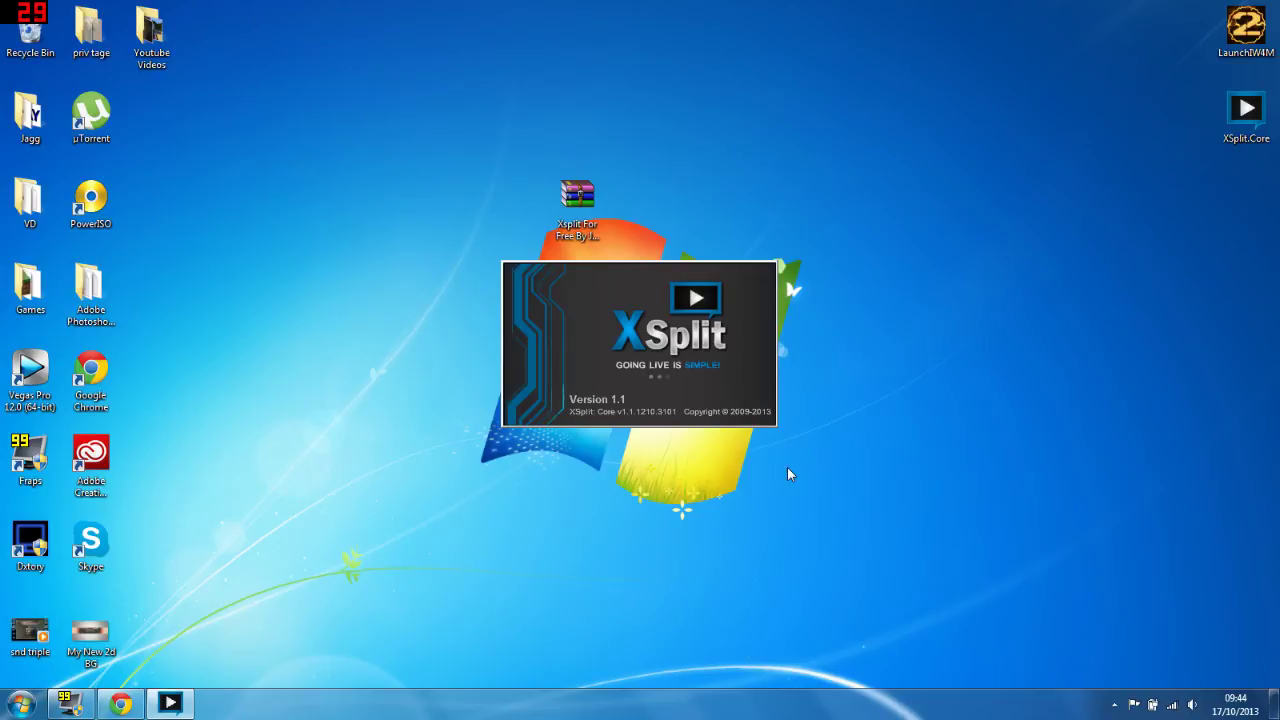